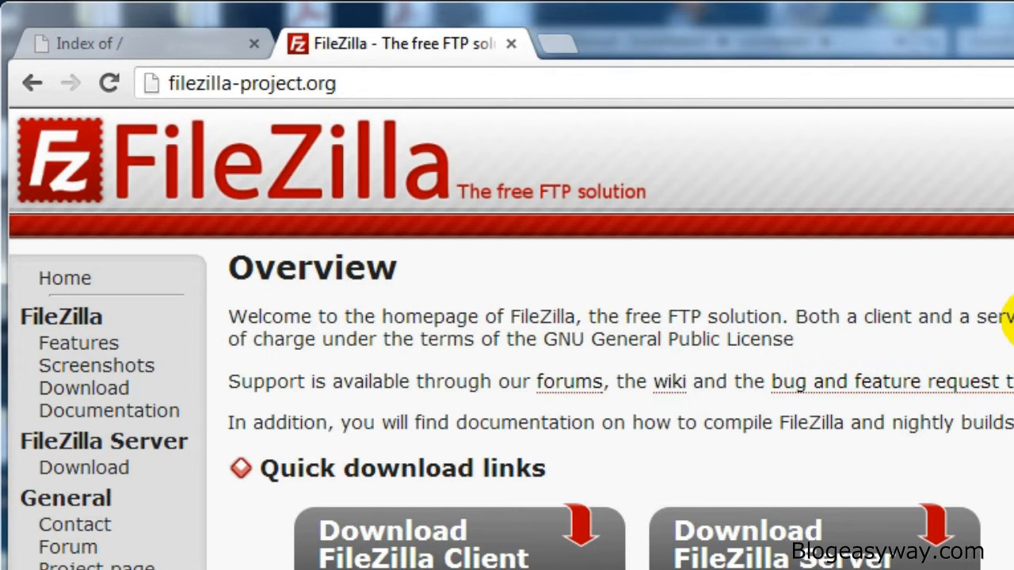
# - Open the FileZilla Client download page and browse the download files offered for each platform
pyautogui.scroll(-3, 1006, 317)
pyautogui.click(422, 430)
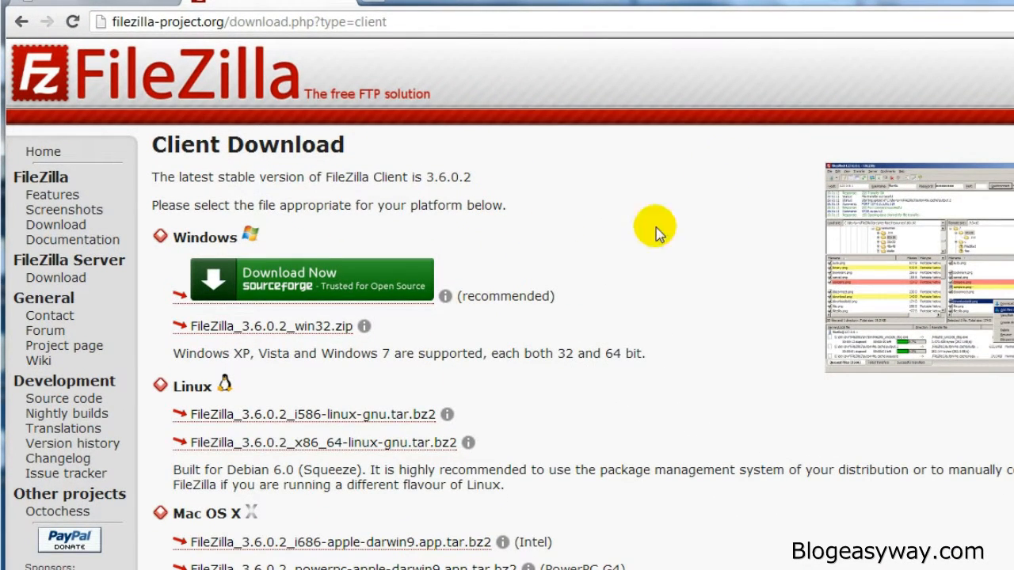
pyautogui.scroll(-1, 622, 271)
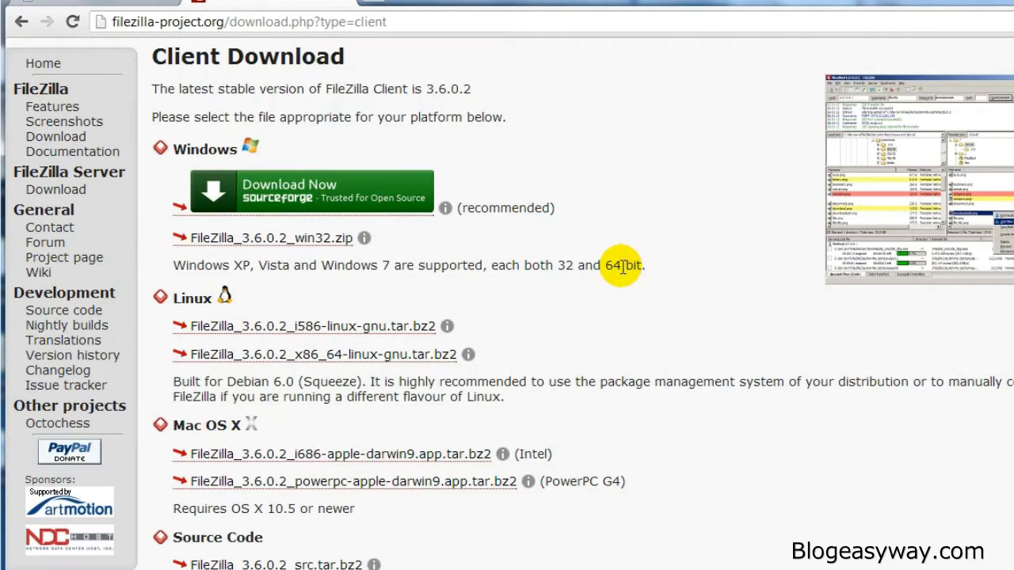
pyautogui.scroll(-1, 622, 270)
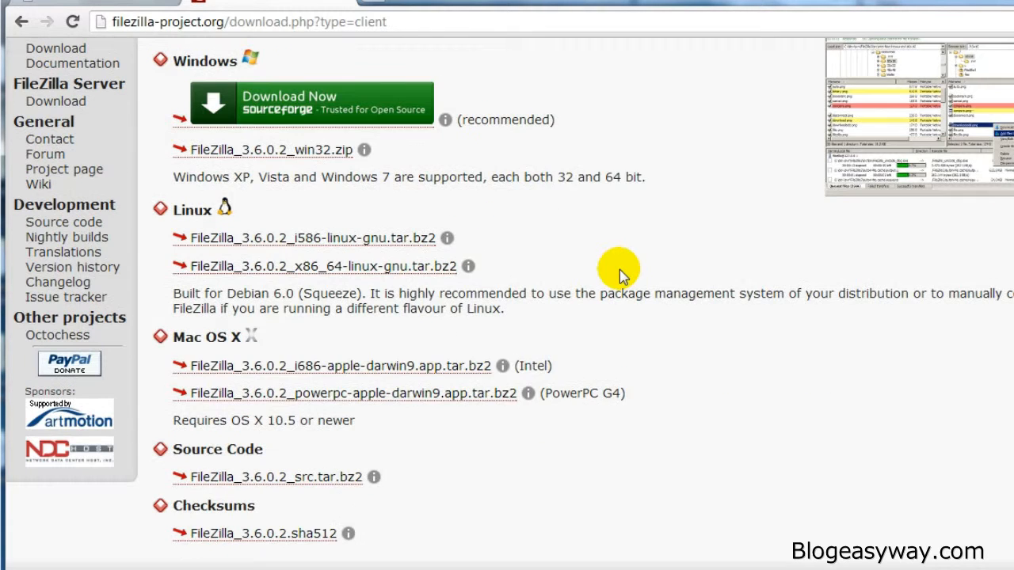
pyautogui.scroll(2, 620, 270)
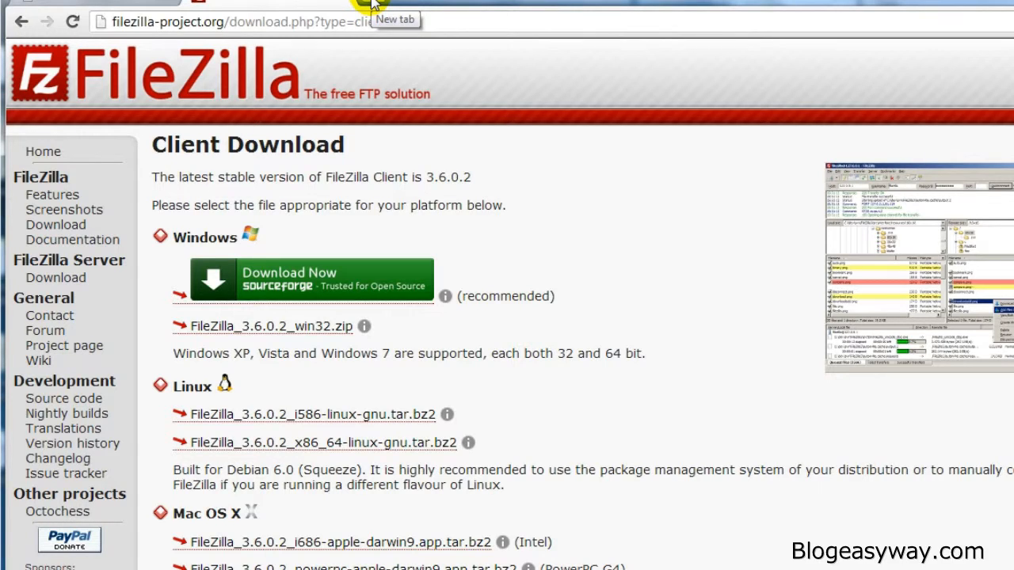
# - Go to wordpress.org and open the Download WordPress 4.0 page
pyautogui.click(372, 22)
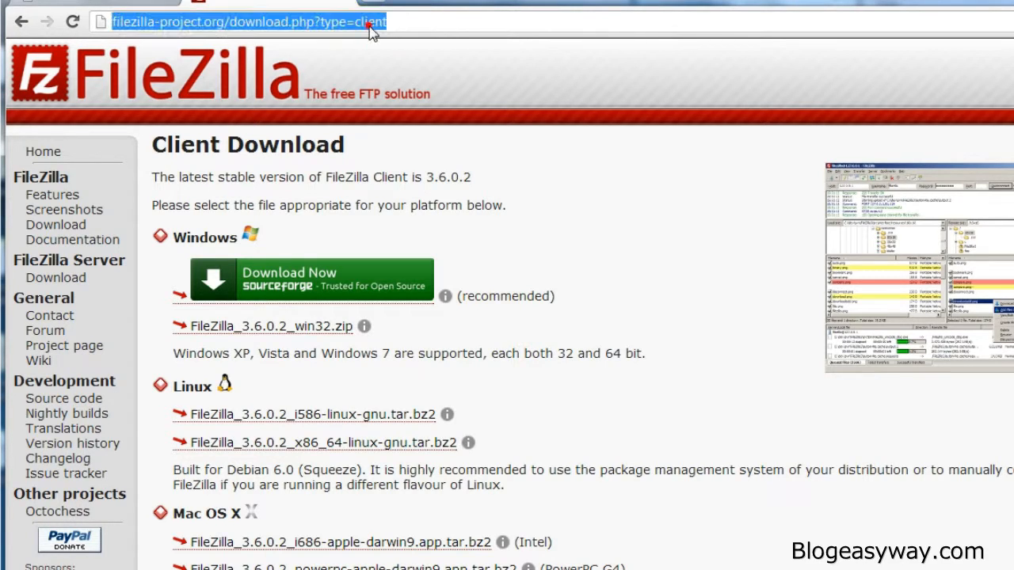
pyautogui.write('wordpress.or')
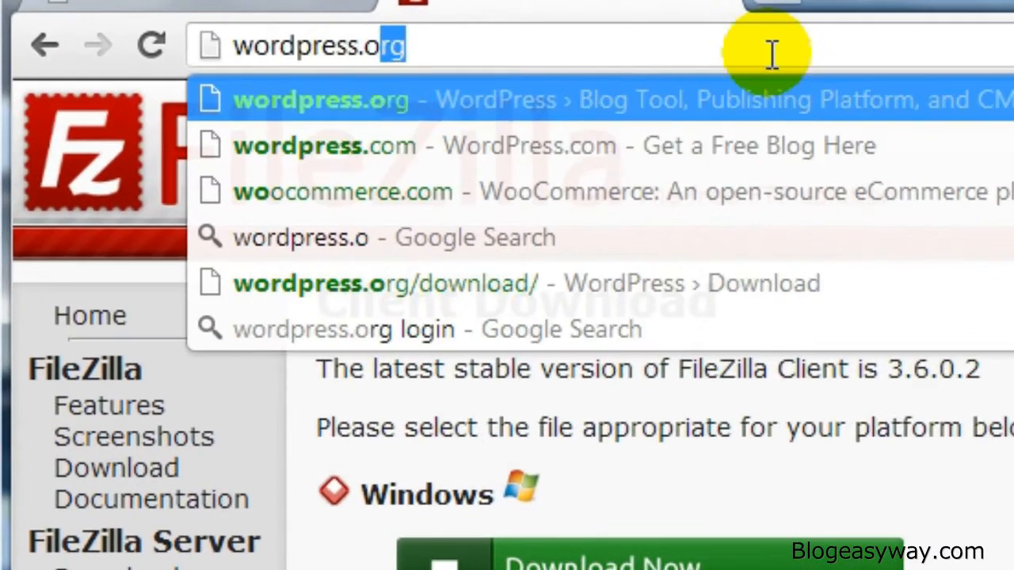
pyautogui.press('Return')
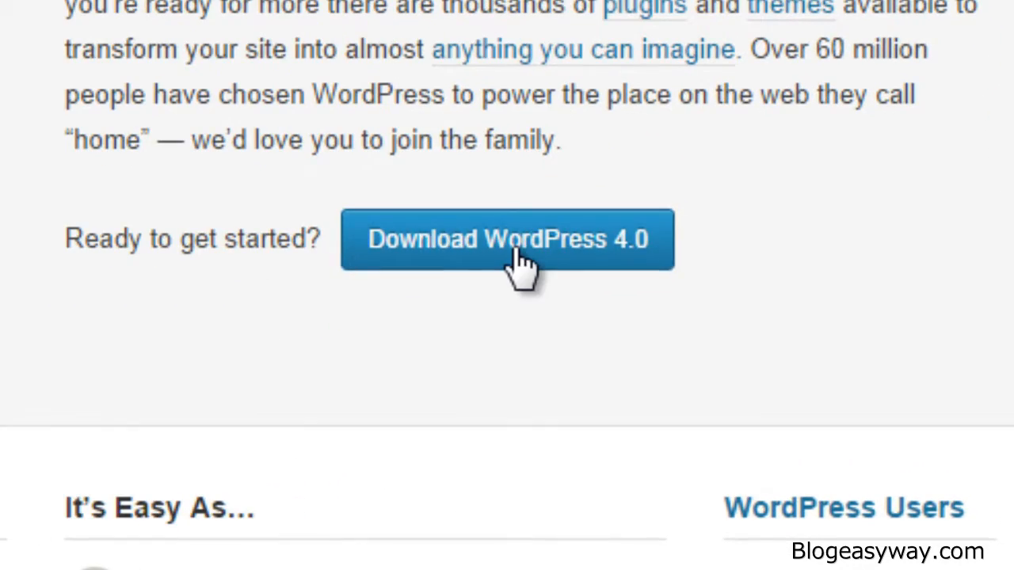
pyautogui.click(520, 256)
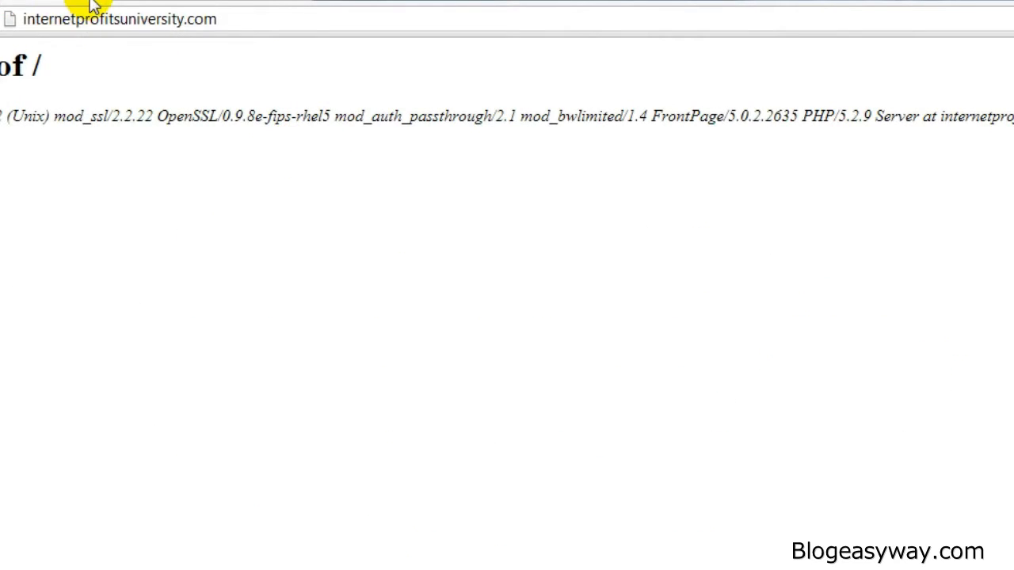
# - Open the site's cPanel by appending /cpanel to the domain address, and scroll to the Databases section
pyautogui.click(64, 19)
pyautogui.press('End')
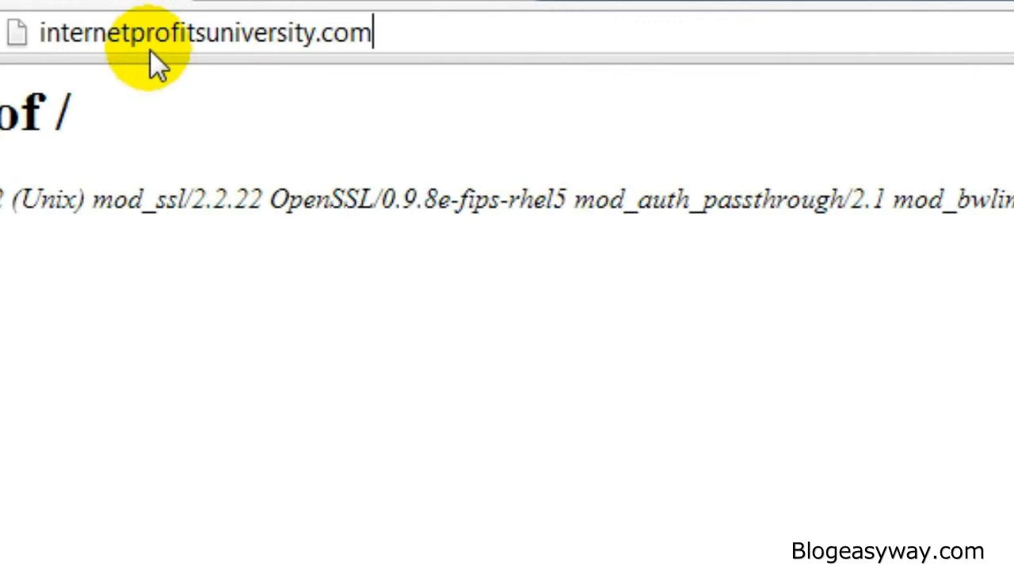
pyautogui.write('/cpanel')
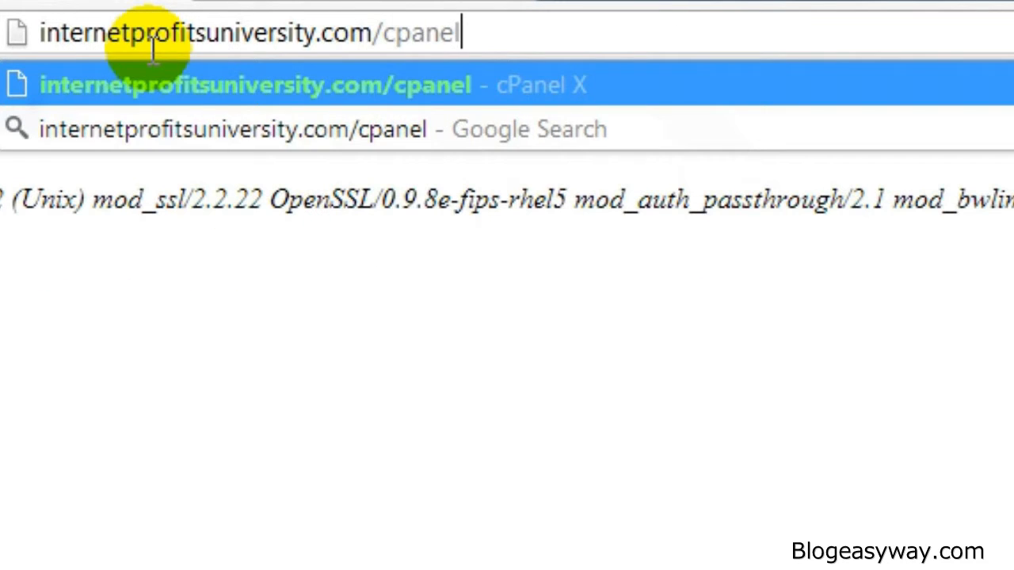
pyautogui.press('Return')
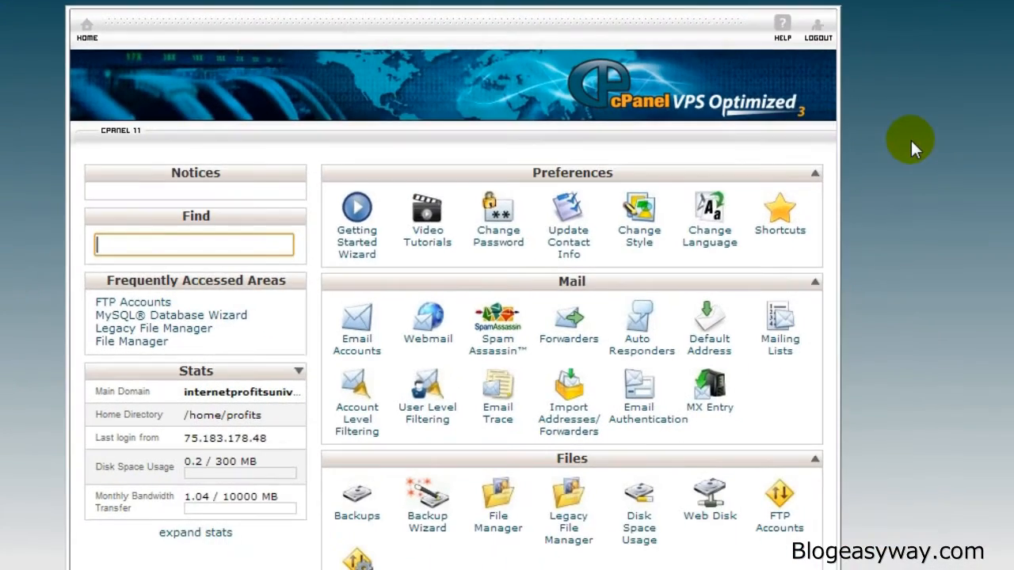
pyautogui.scroll(-4, 911, 138)
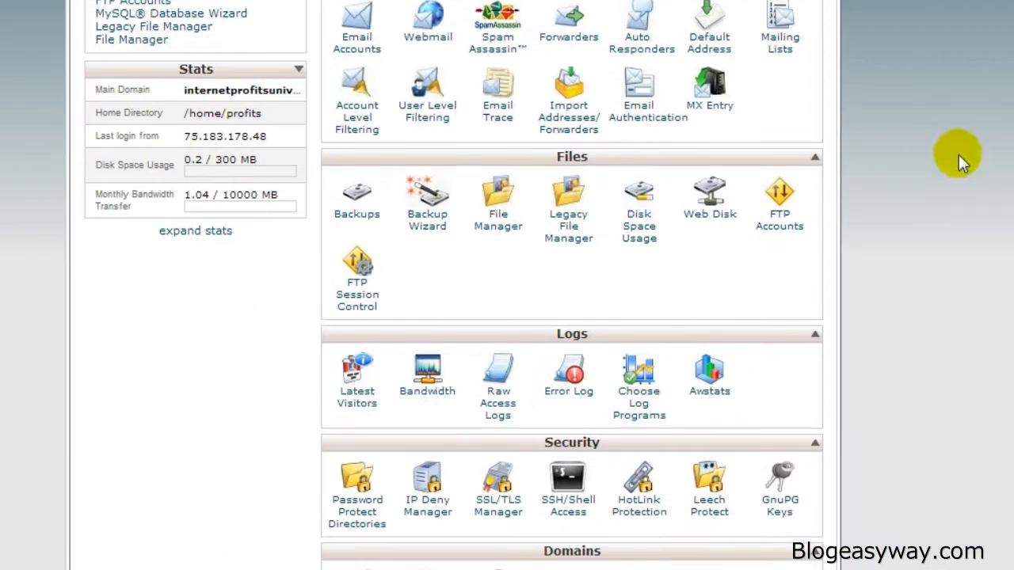
pyautogui.scroll(-2, 572, 285)
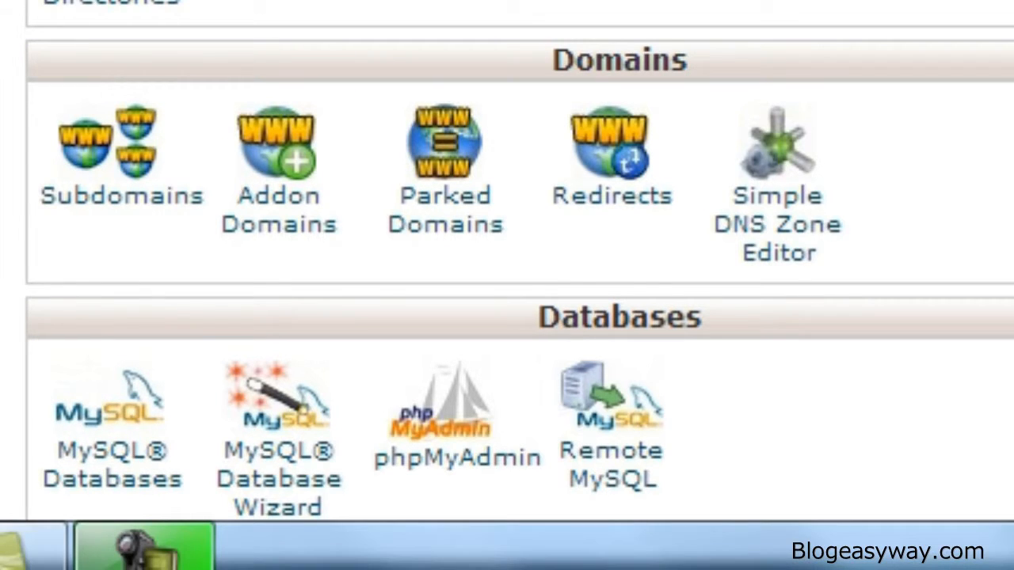
# - Switch to the file window and try opening wordpress-3.5.zip with Windows Explorer
pyautogui.hotkey('alt', 'Tab')
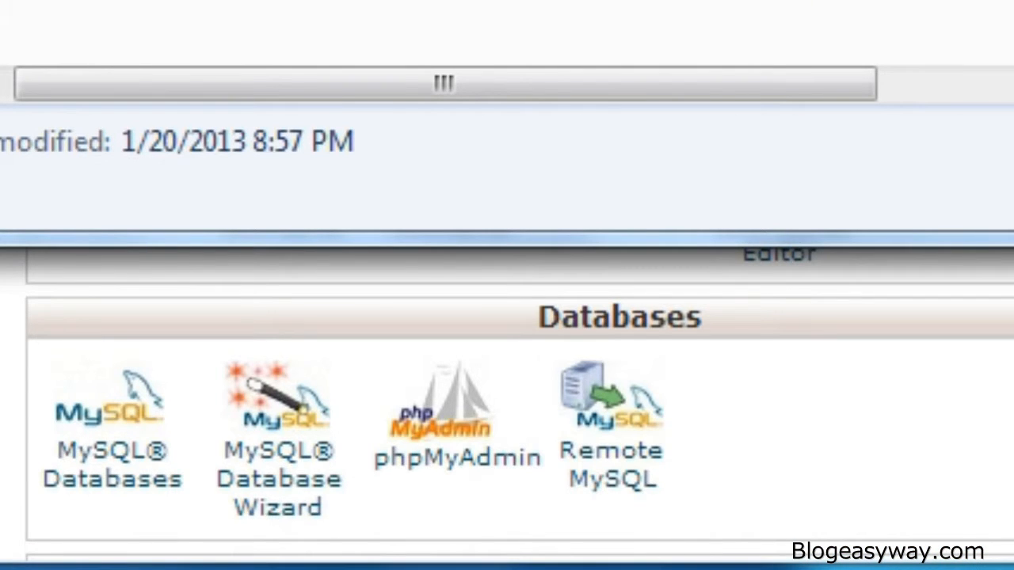
pyautogui.moveTo(508, 27); pyautogui.dragTo(453, 0)
pyautogui.click(238, 1)
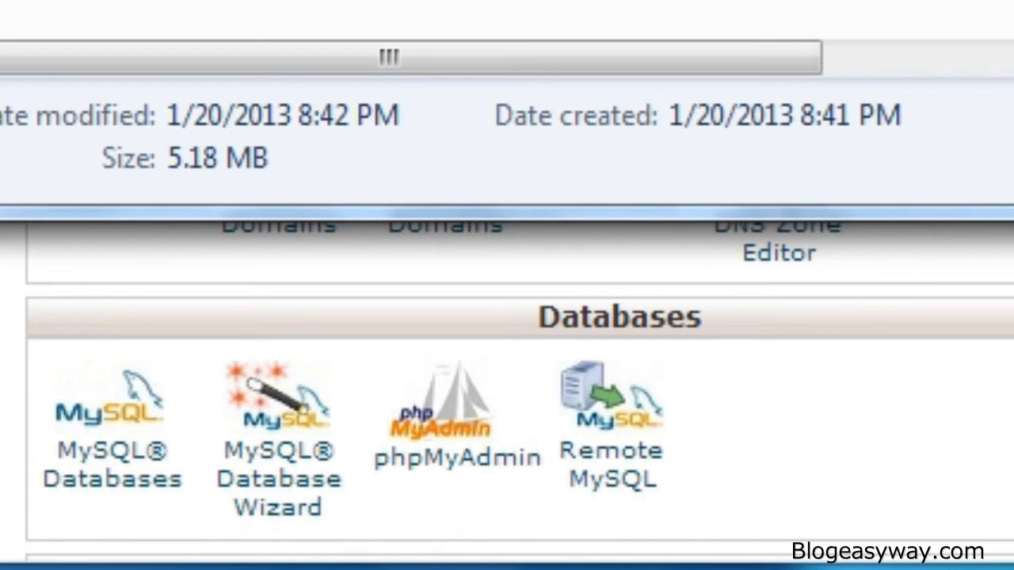
pyautogui.rightClick(2, 2)
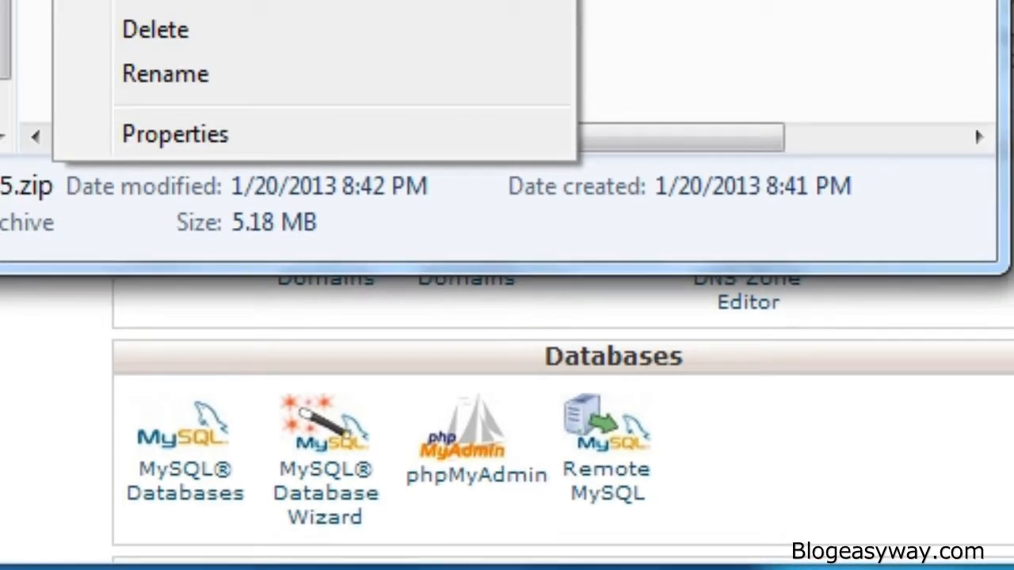
pyautogui.moveTo(421, 198)
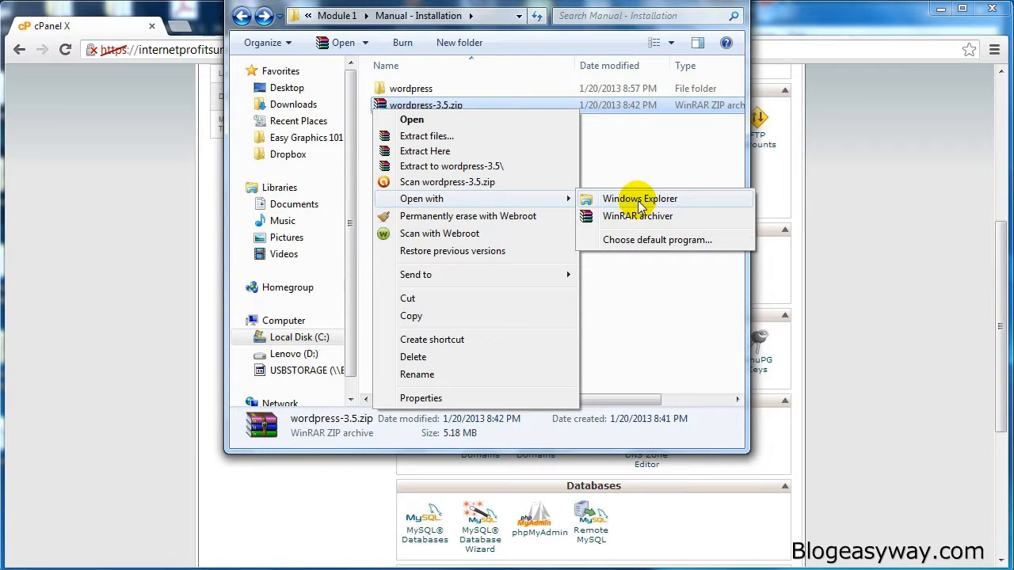
pyautogui.click(640, 205)
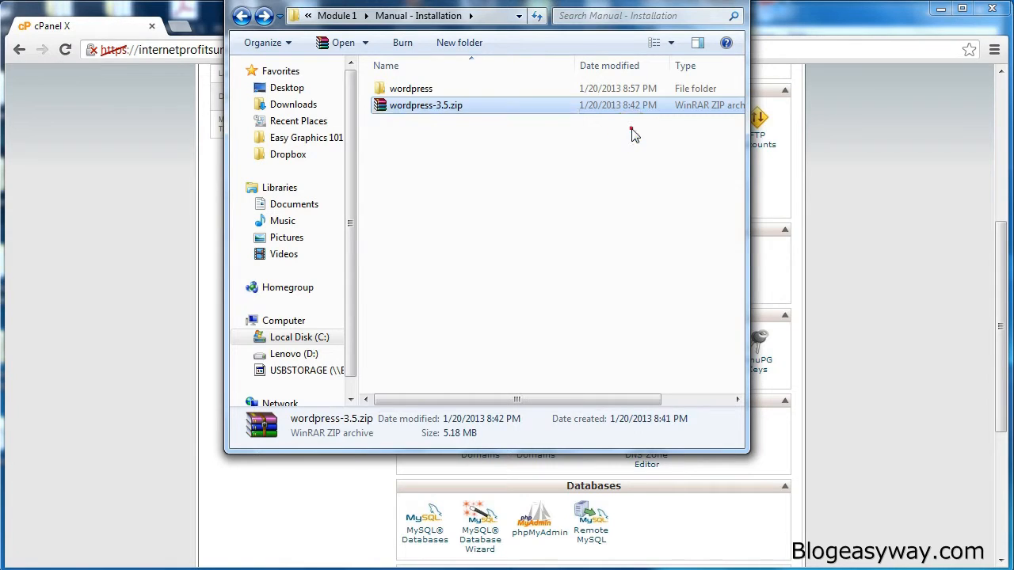
# - Open the extracted wordpress folder and select all the files and folders inside it
pyautogui.click(424, 89)
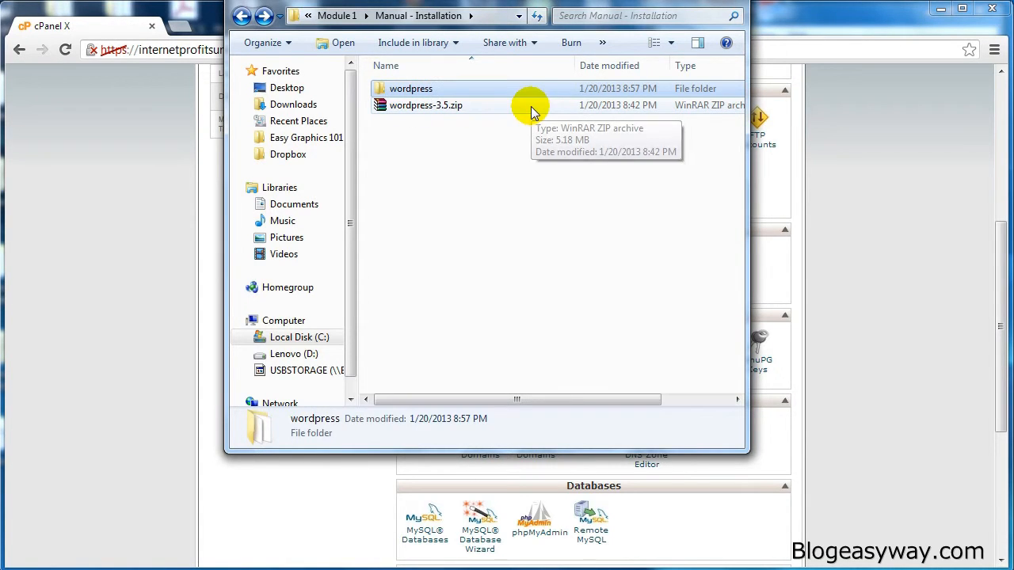
pyautogui.doubleClick(427, 91)
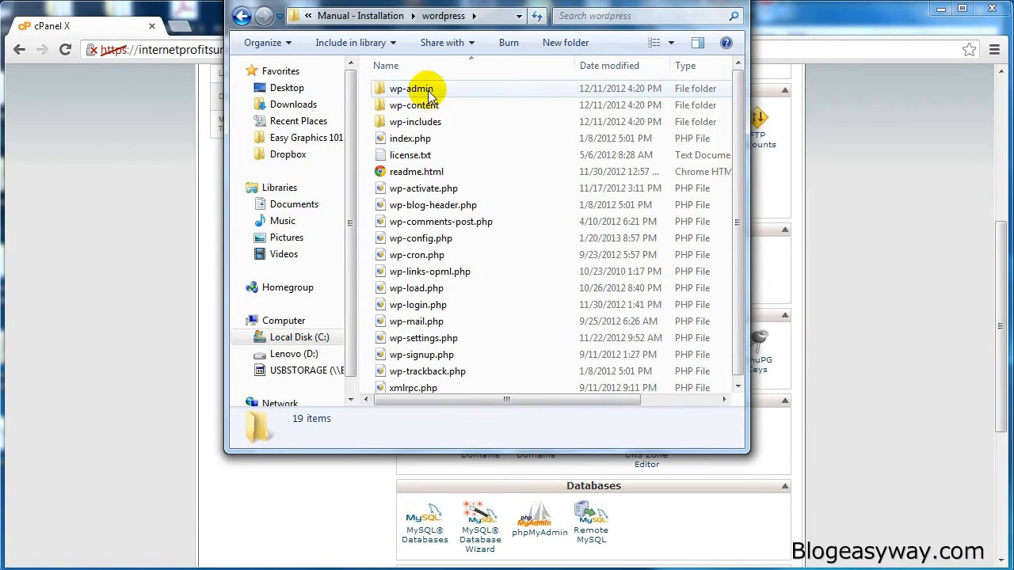
pyautogui.click(431, 89)
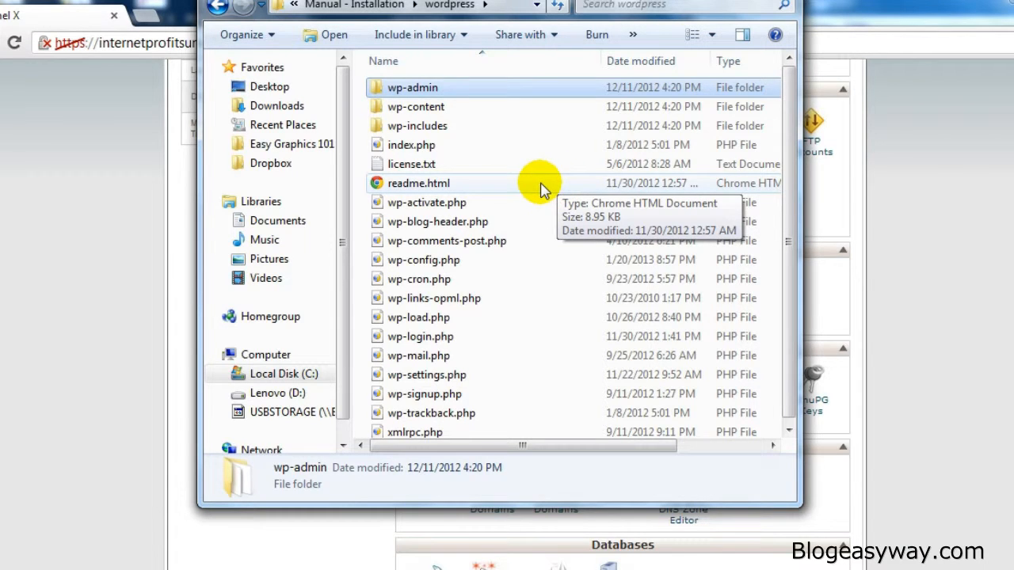
pyautogui.hotkey('ctrl', 'a')
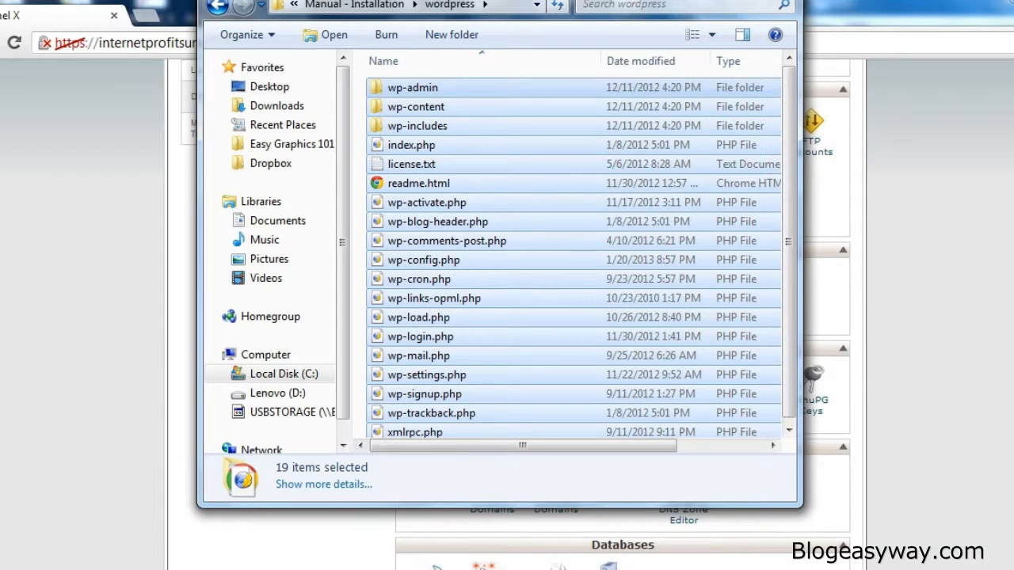
# - Launch FileZilla and quick-connect to the site's FTP host, entering the FTP username and password
pyautogui.press('super')
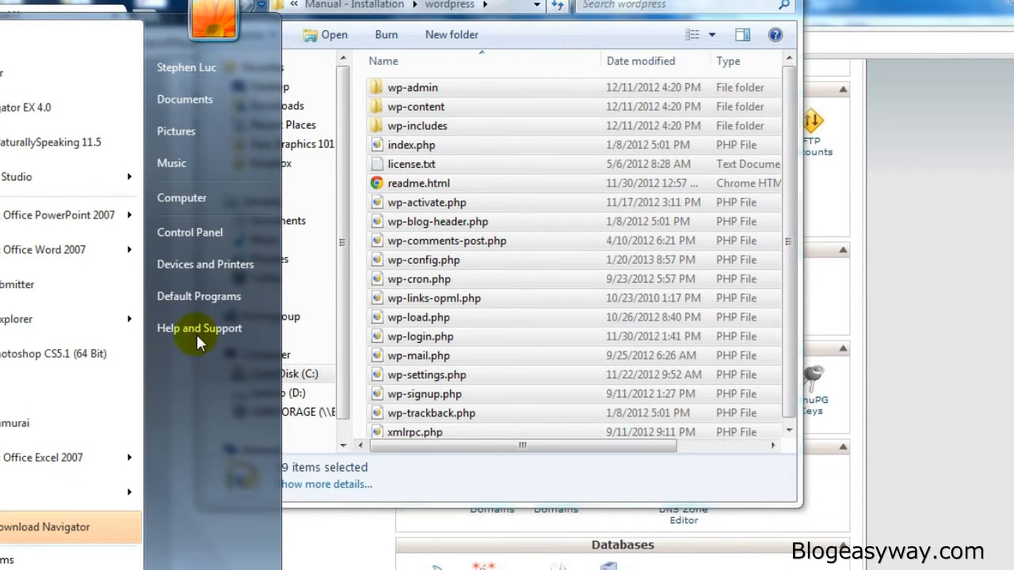
pyautogui.click(38, 46)
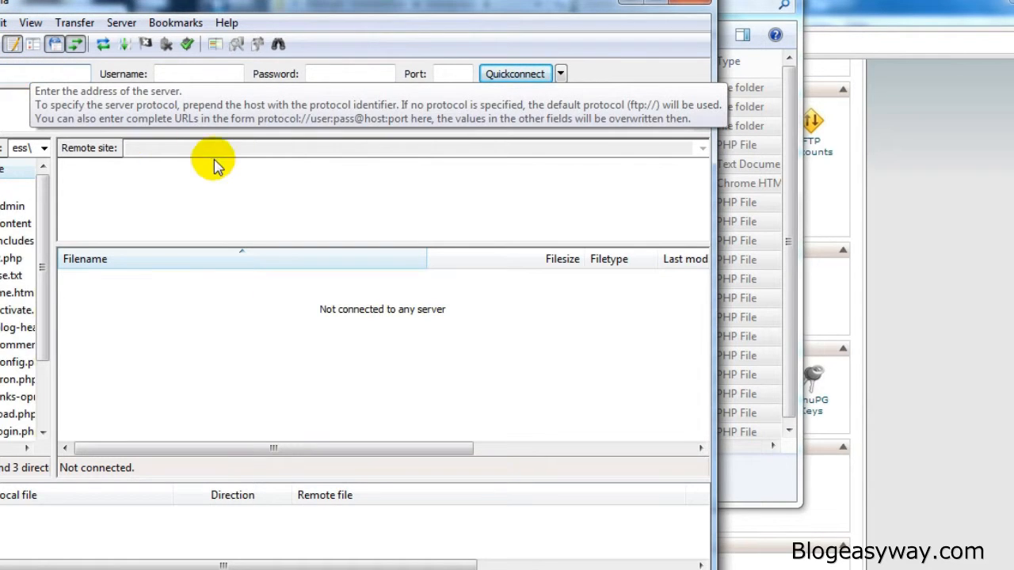
pyautogui.write('ft')
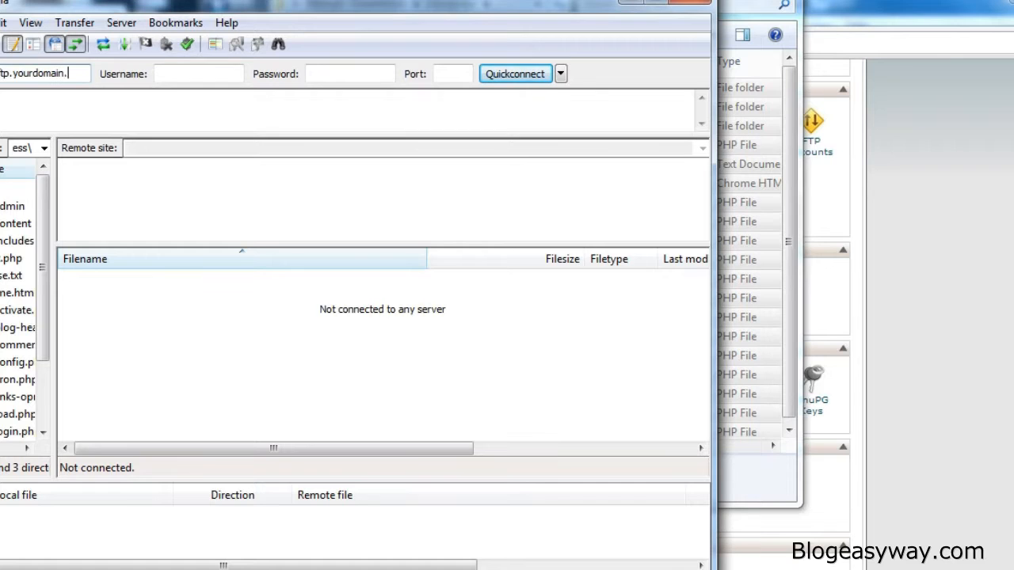
pyautogui.hotkey('ctrl', 'a')
pyautogui.write('ft')
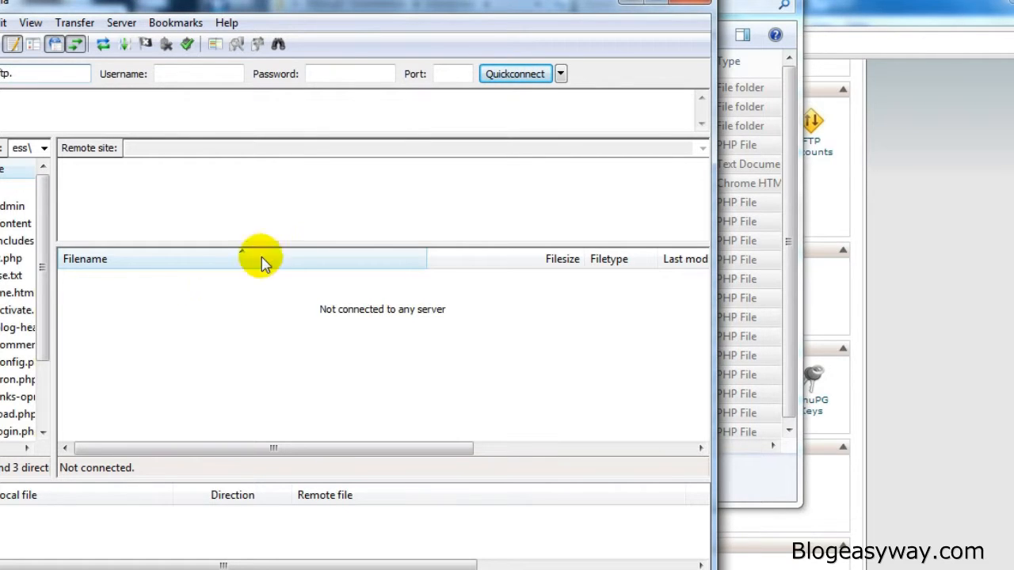
pyautogui.click(232, 72)
pyautogui.click(355, 72)
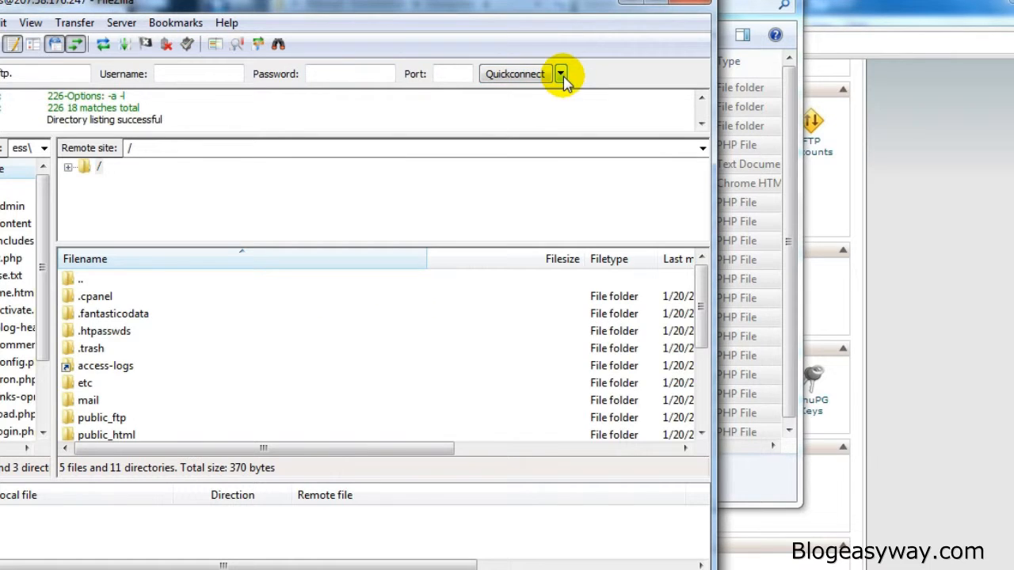
# - Open the public_html folder on the remote site
pyautogui.click(146, 366)
pyautogui.scroll(-1, 149, 369)
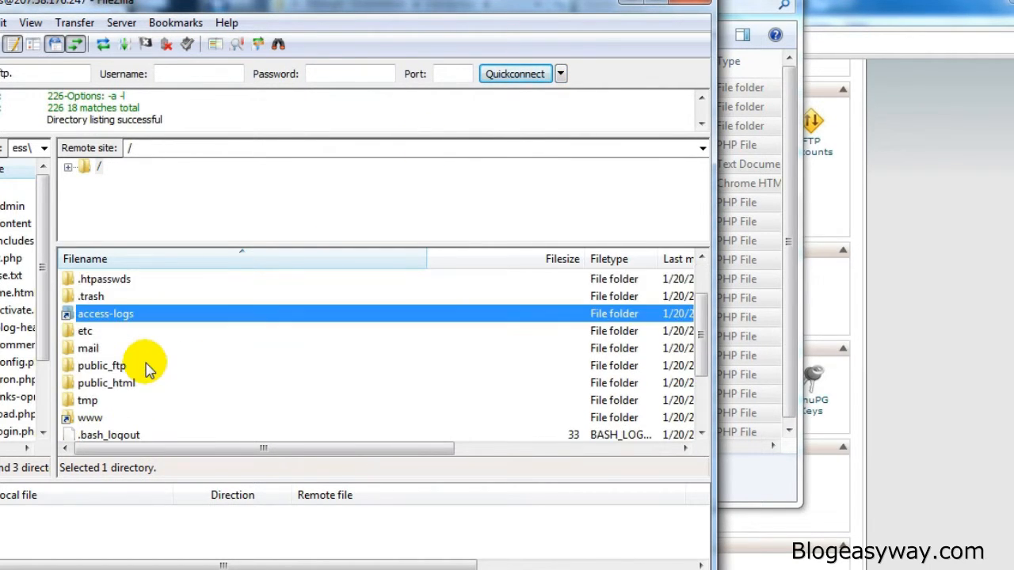
pyautogui.click(140, 383)
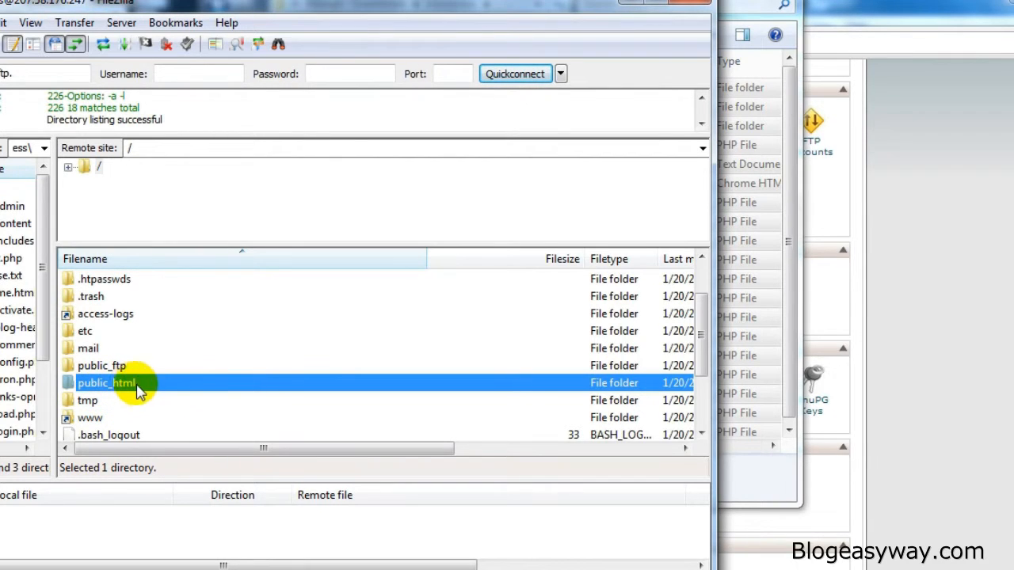
pyautogui.doubleClick(181, 386)
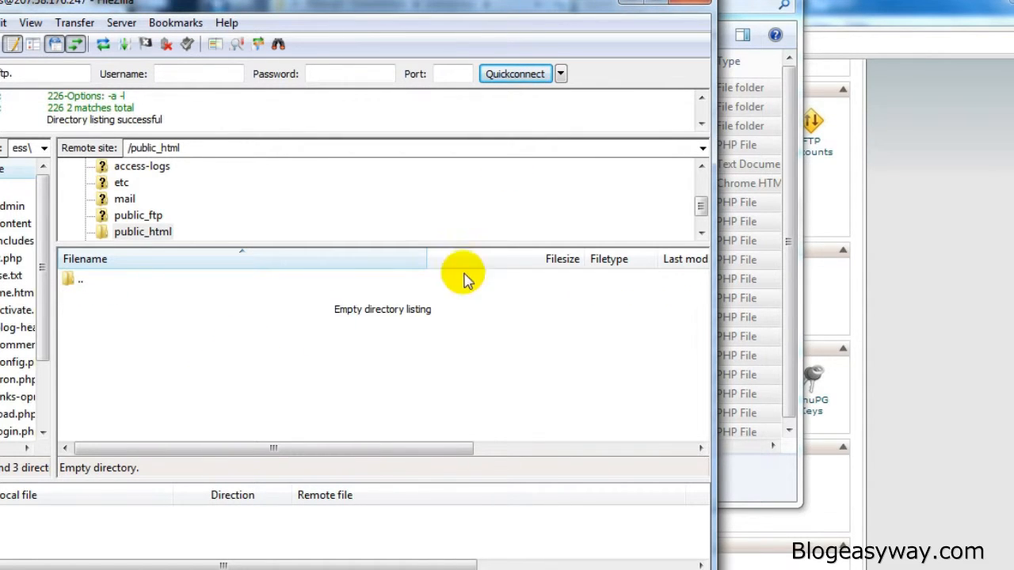
# - Upload all the selected WordPress files into the remote public_html folder by dropping them onto its file list
pyautogui.click(790, 97)
pyautogui.moveTo(546, 3); pyautogui.dragTo(803, 4)
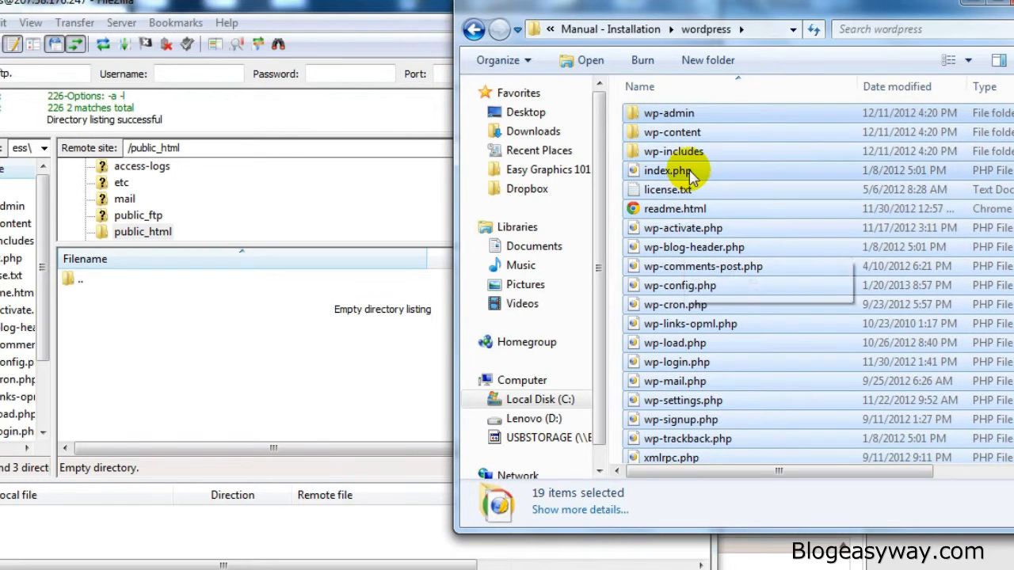
pyautogui.moveTo(675, 170); pyautogui.dragTo(214, 321)
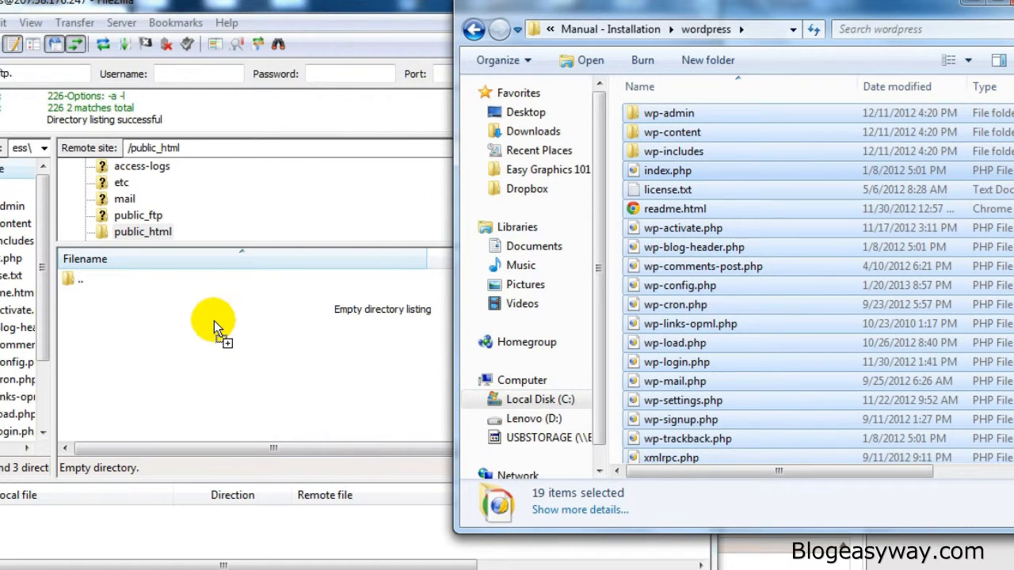
pyautogui.moveTo(219, 337); pyautogui.dragTo(217, 339)
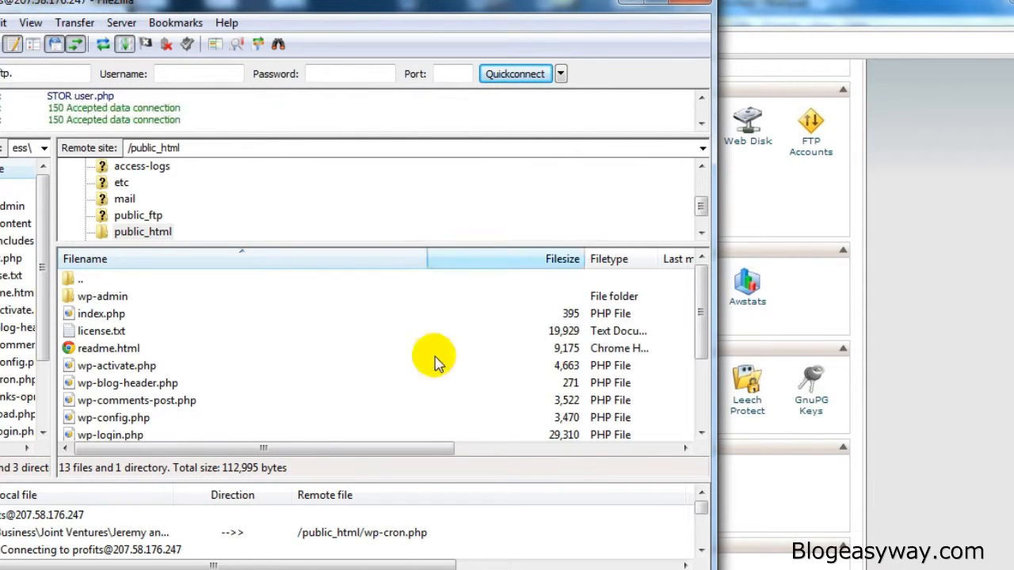
# - Switch to cPanel, open the MySQL Database Wizard and create the database profits_db
pyautogui.click(634, 5)
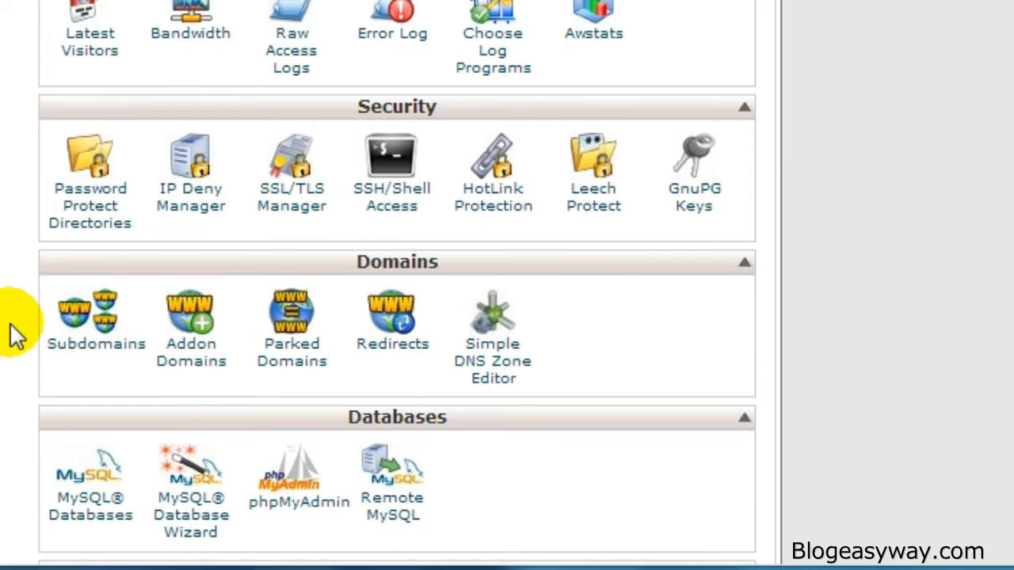
pyautogui.scroll(-2, 12, 341)
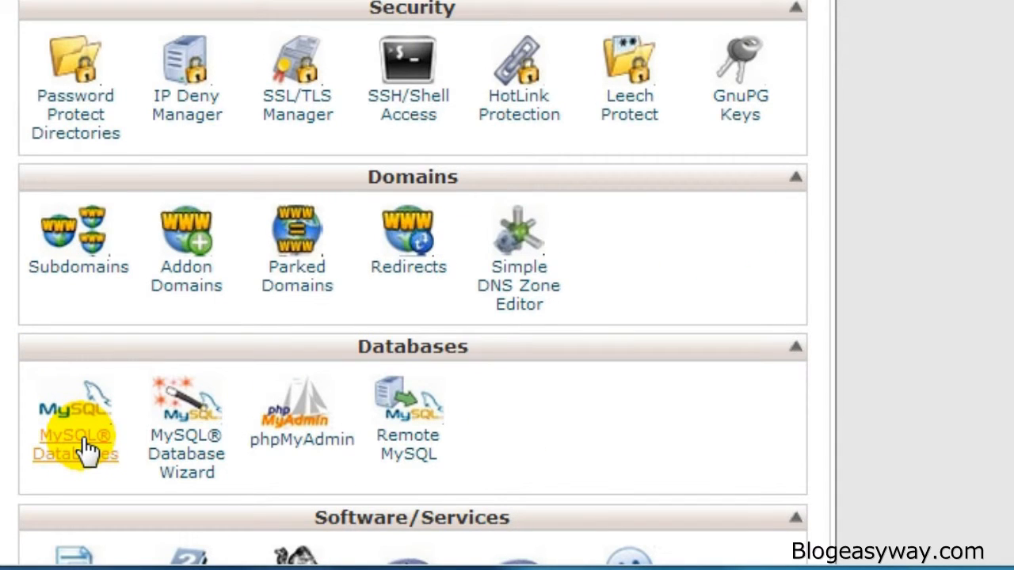
pyautogui.click(204, 434)
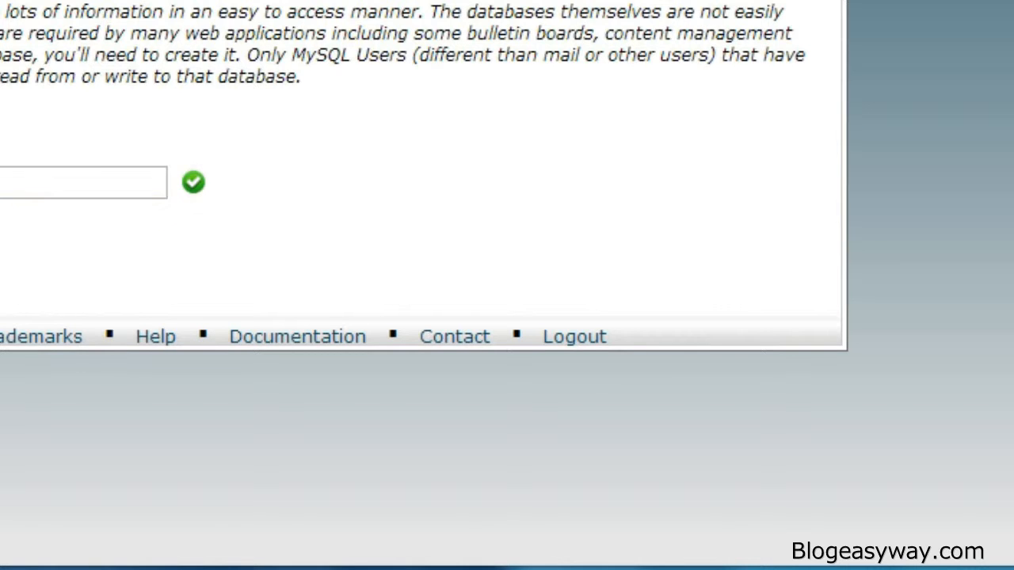
pyautogui.click(1, 238)
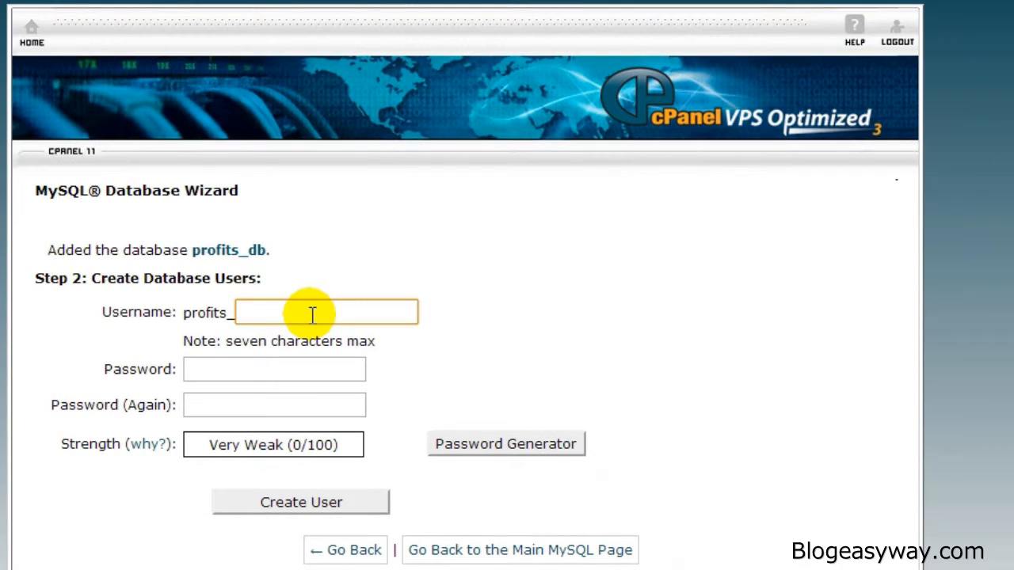
# - Set the database username to profits_user and generate a password with the Password Generator, selecting it
pyautogui.write('user')
pyautogui.click(287, 371)
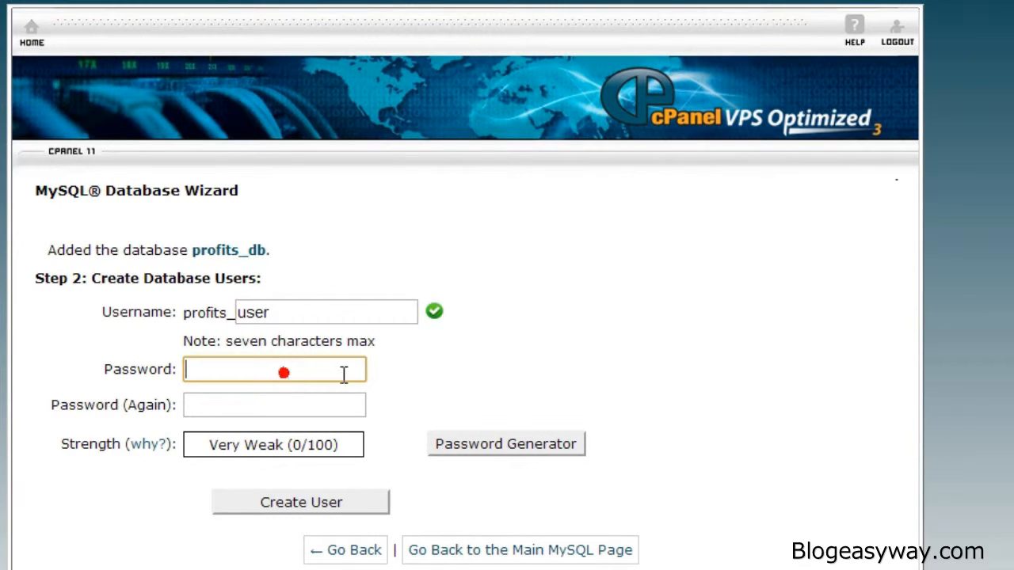
pyautogui.click(493, 446)
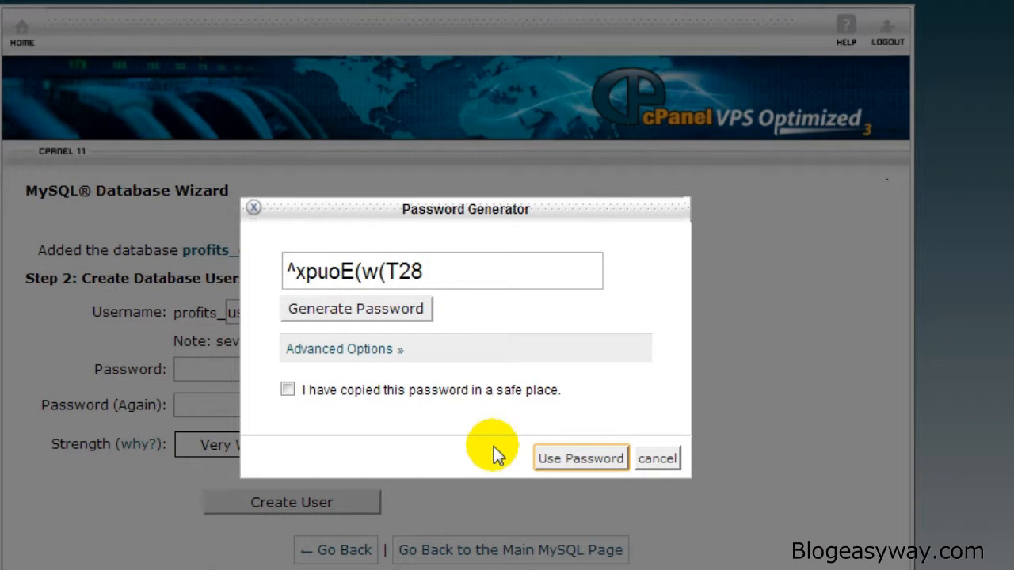
pyautogui.moveTo(436, 271); pyautogui.dragTo(247, 267)
pyautogui.hotkey('ctrl', 'c')
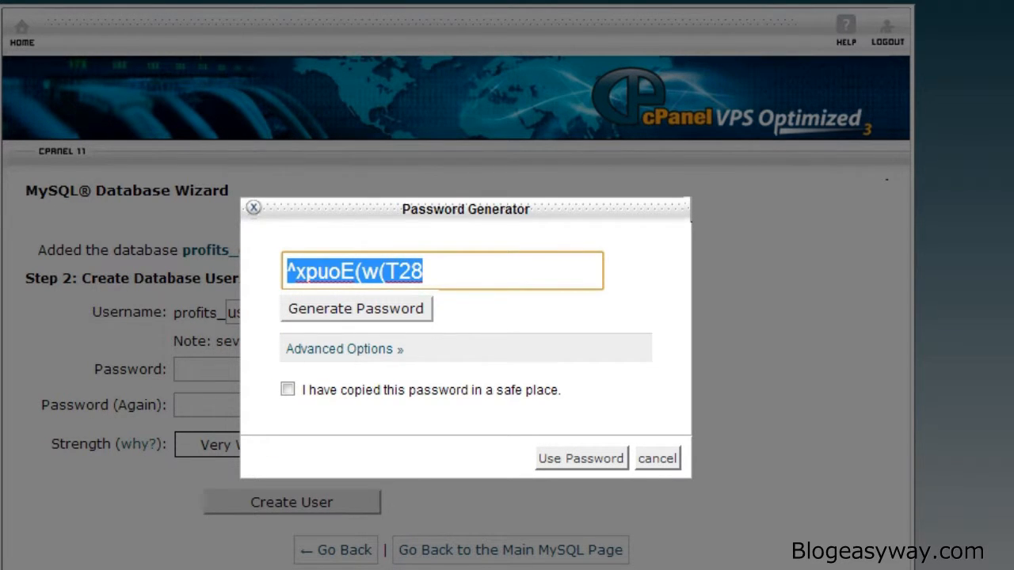
# - Note the database name profits_db and username profits_user in a Notepad file
pyautogui.moveTo(168, 569)
pyautogui.click(274, 543)
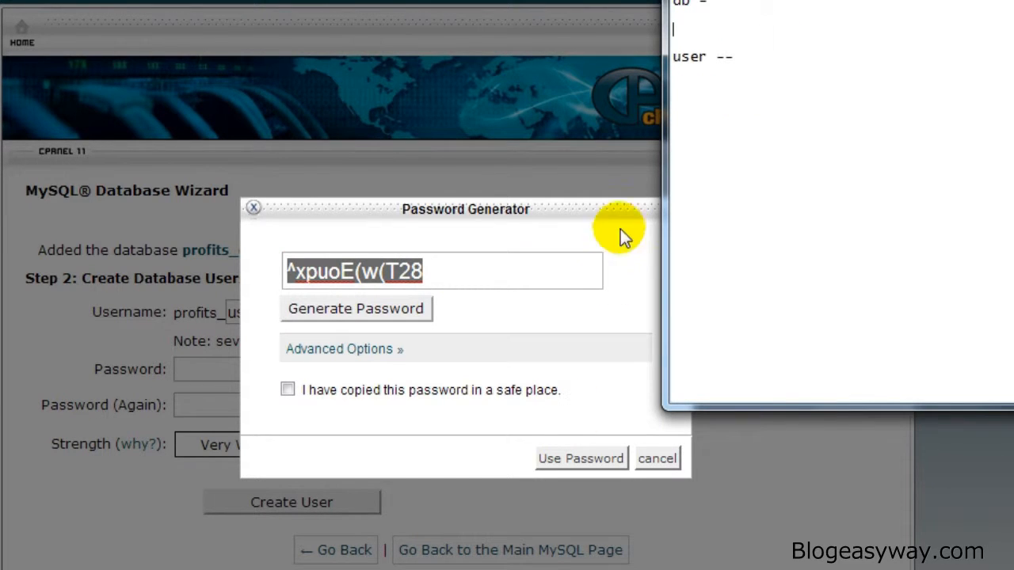
pyautogui.click(702, 29)
pyautogui.write('db')
pyautogui.moveTo(697, 26); pyautogui.dragTo(664, 26)
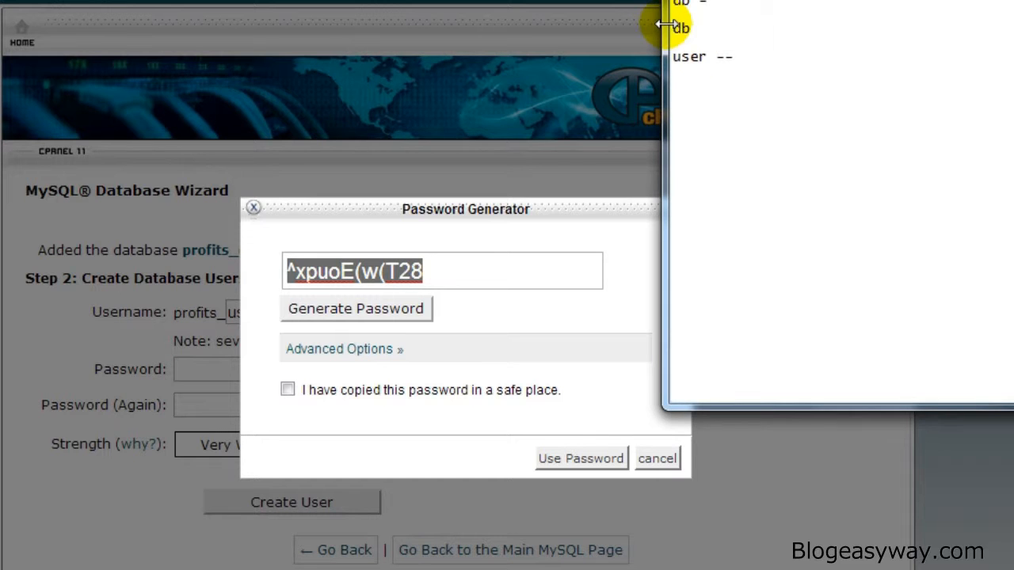
pyautogui.write('profits_')
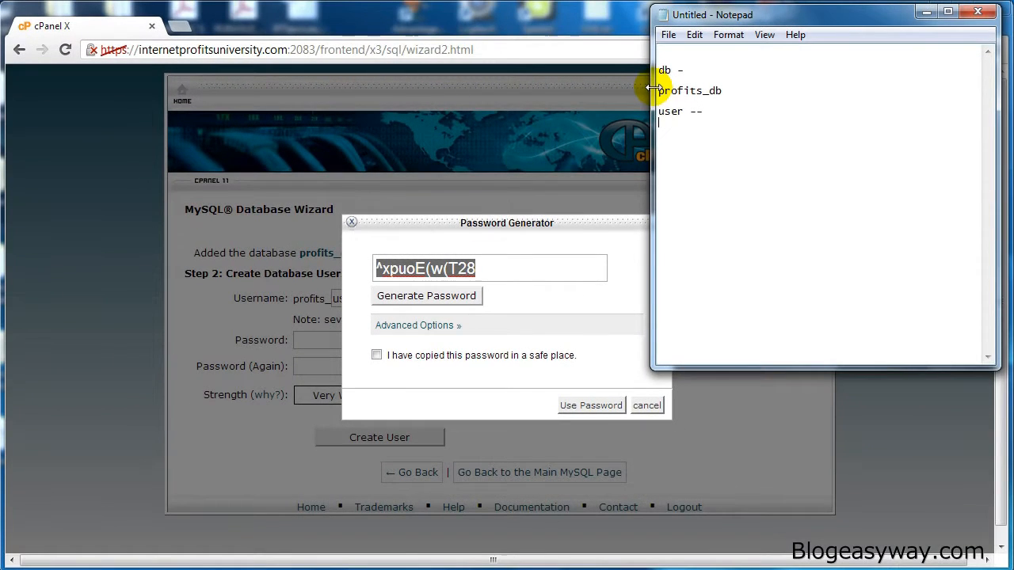
pyautogui.press('Return')
pyautogui.write('profits_user')
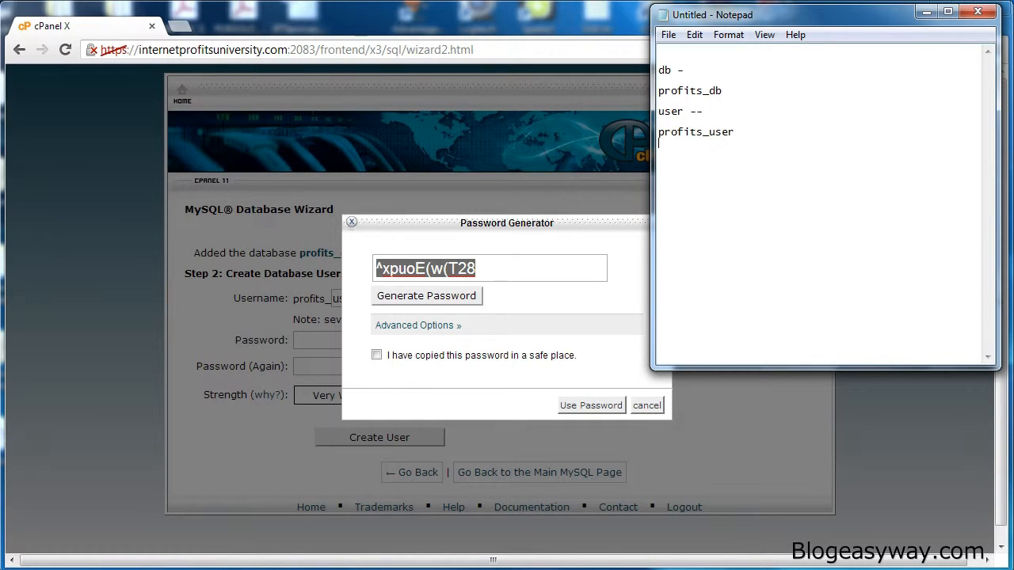
# - Copy the generated database password and paste it into the Notepad file
pyautogui.click(521, 268)
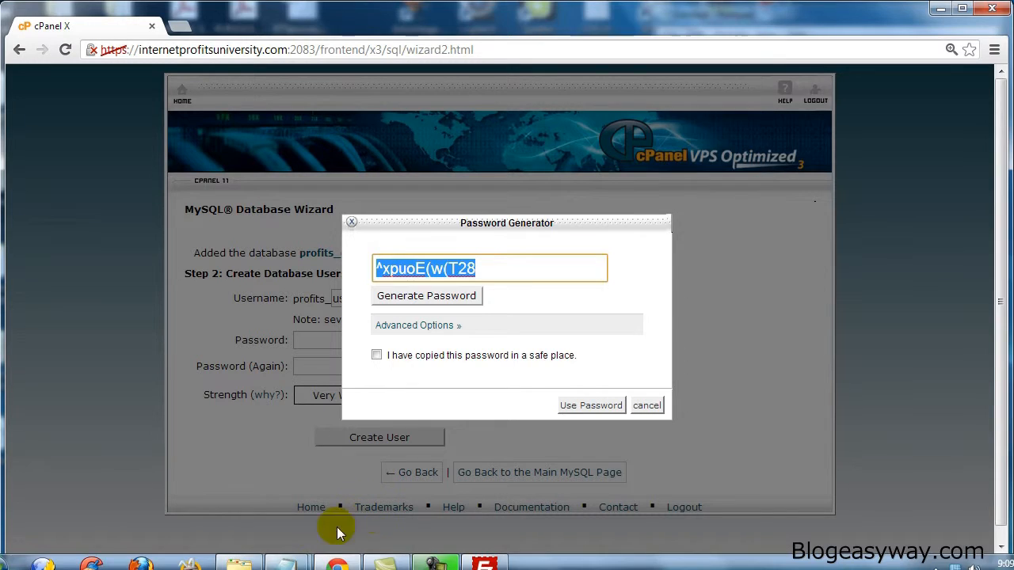
pyautogui.click(373, 518)
pyautogui.hotkey('ctrl', 'v')
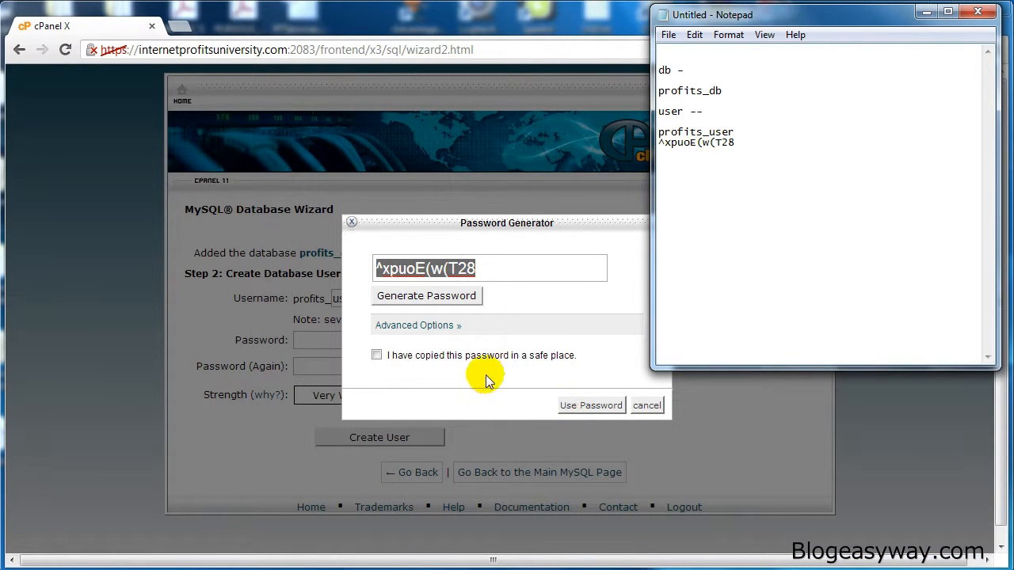
# - Confirm the password was saved, apply the generated password and create the database user
pyautogui.click(486, 357)
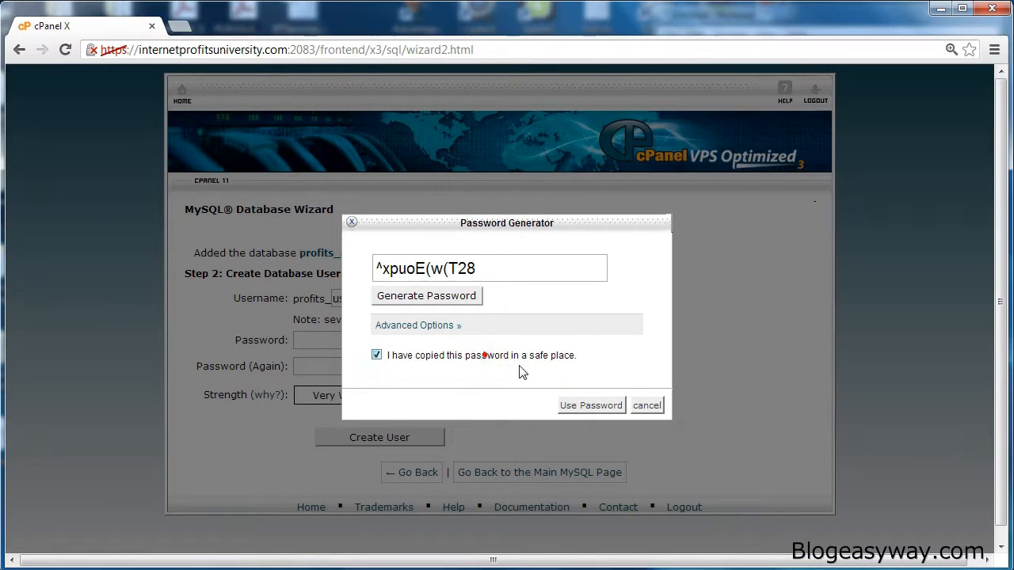
pyautogui.click(591, 406)
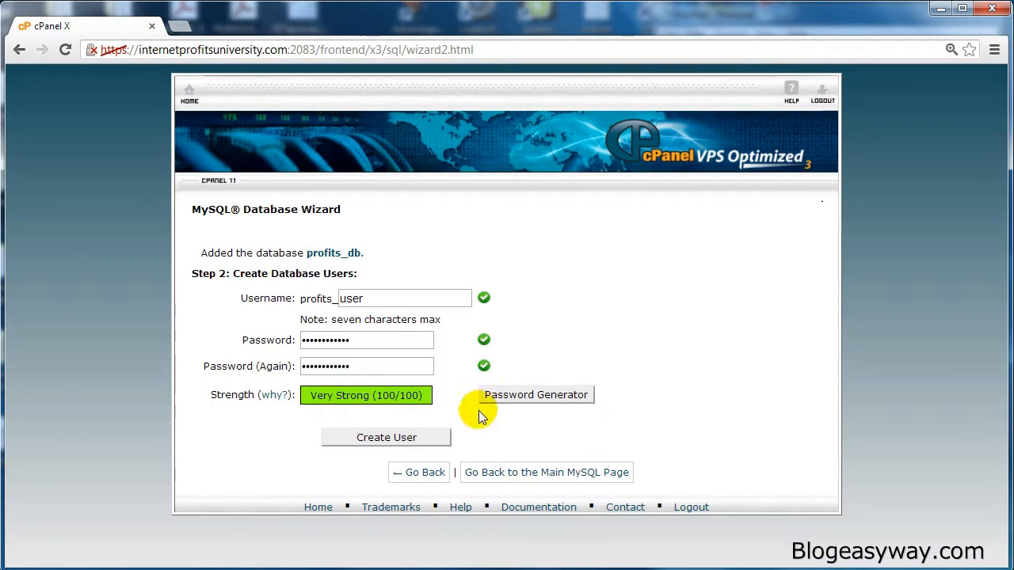
pyautogui.click(430, 440)
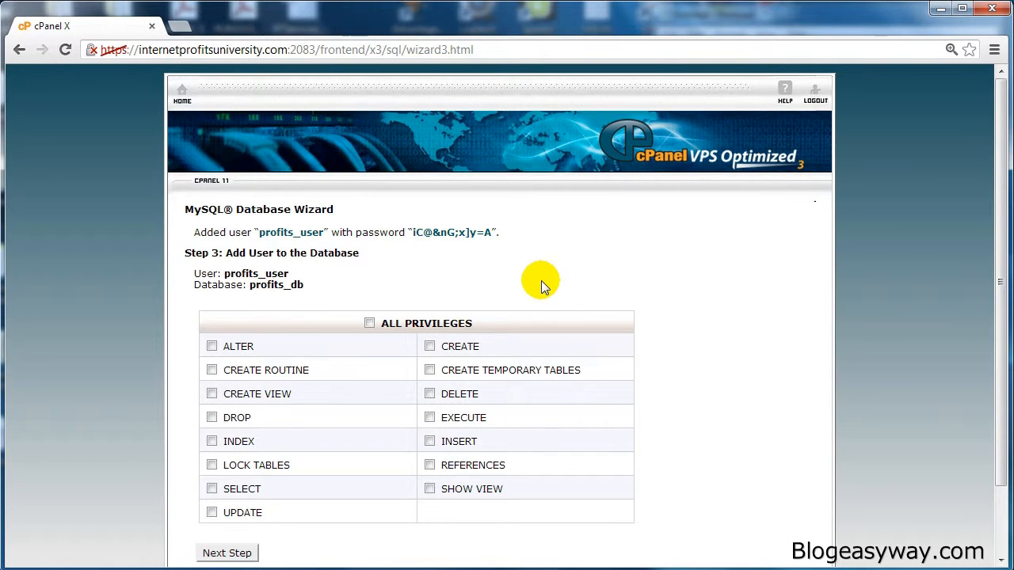
# - Grant the user ALL PRIVILEGES on the database and finish the wizard
pyautogui.click(369, 323)
pyautogui.click(238, 553)
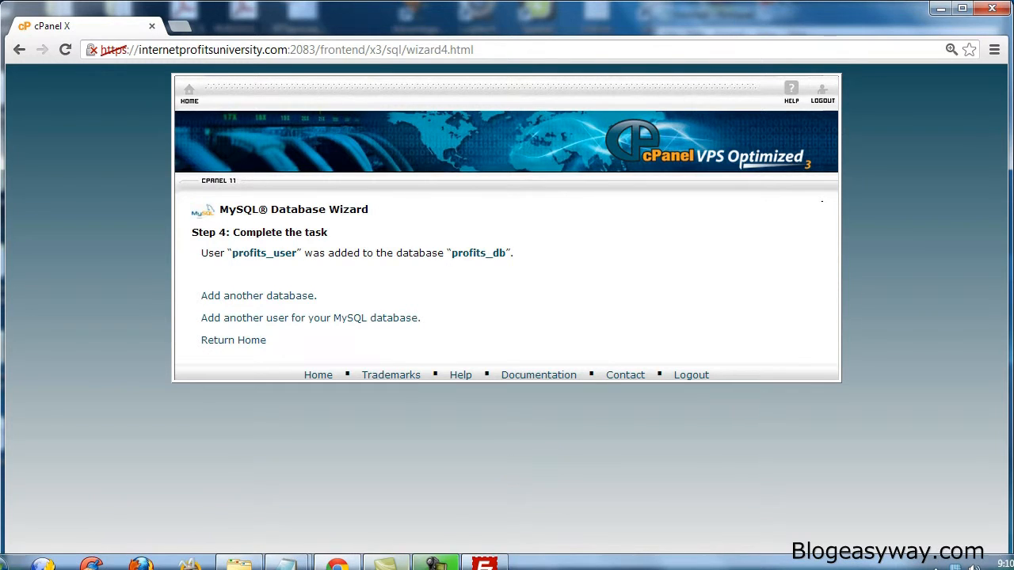
# - Open the site's wp-admin/install.php page in the browser
pyautogui.click(477, 562)
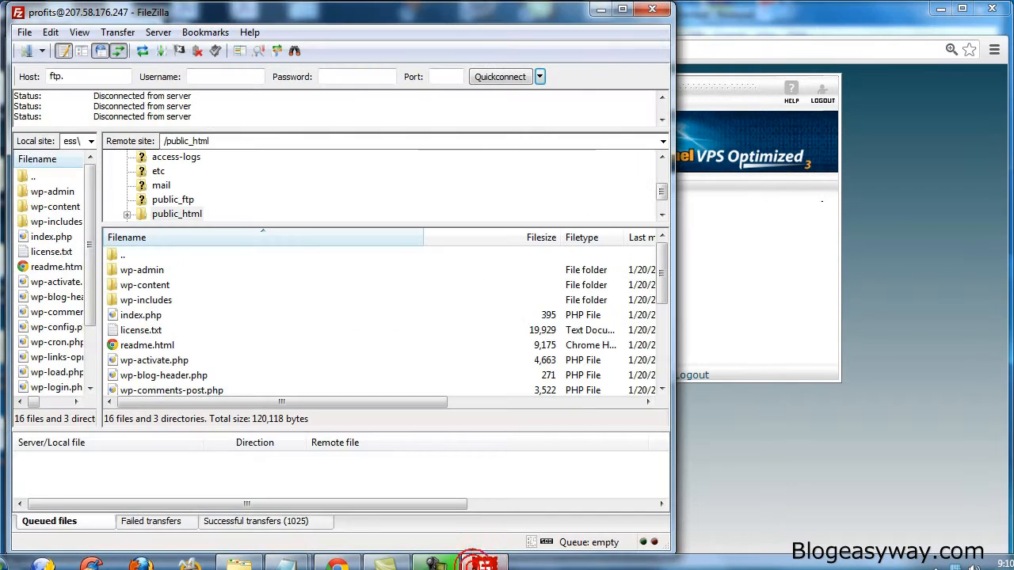
pyautogui.click(214, 320)
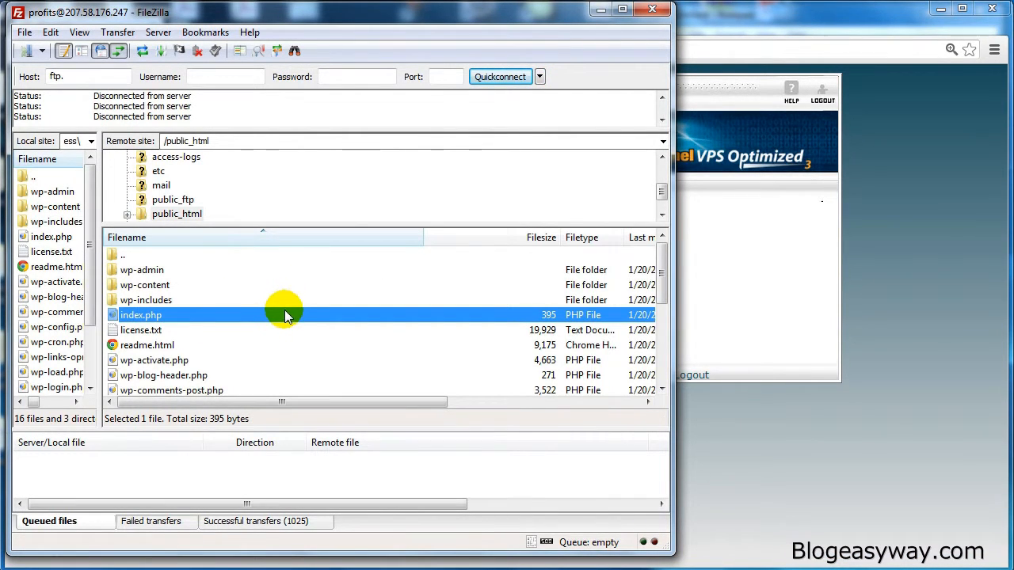
pyautogui.click(835, 46)
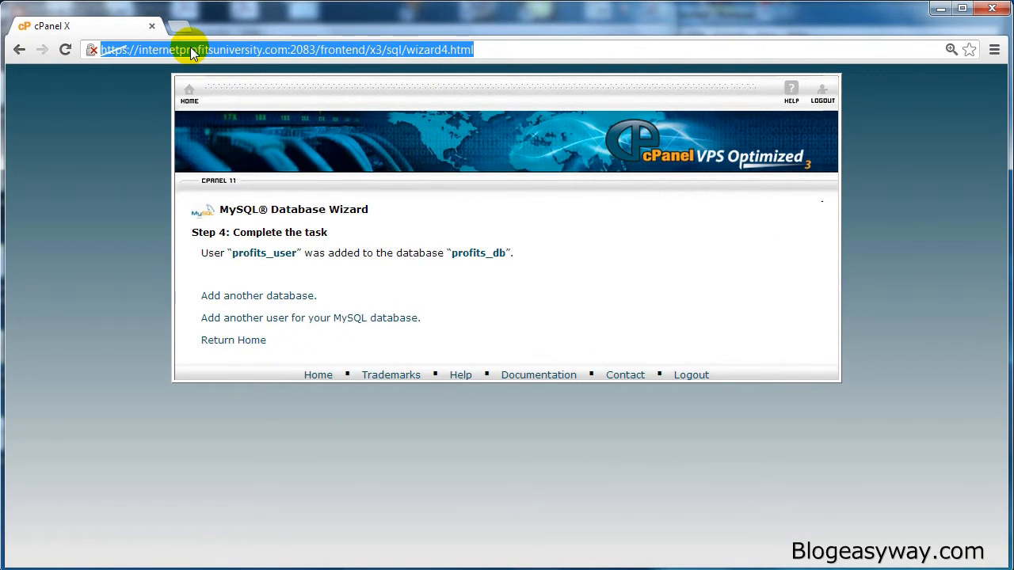
pyautogui.click(287, 49)
pyautogui.moveTo(287, 49); pyautogui.dragTo(139, 49)
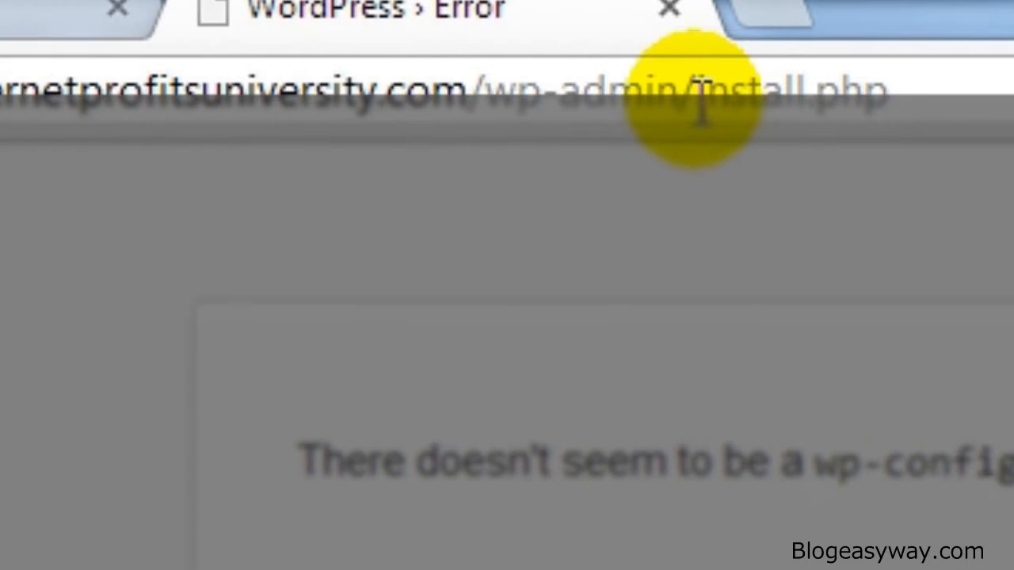
pyautogui.click(695, 99)
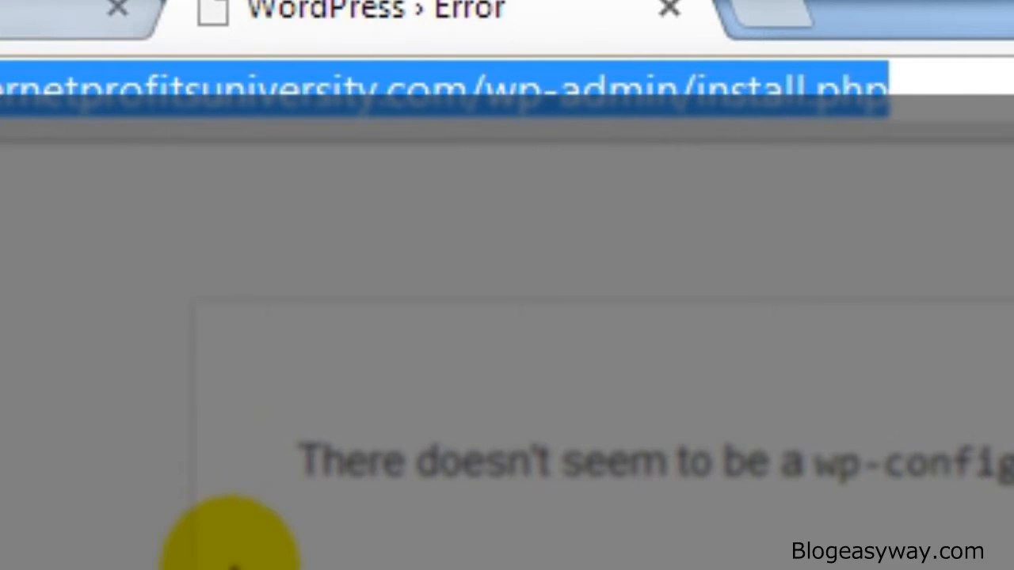
pyautogui.click(384, 443)
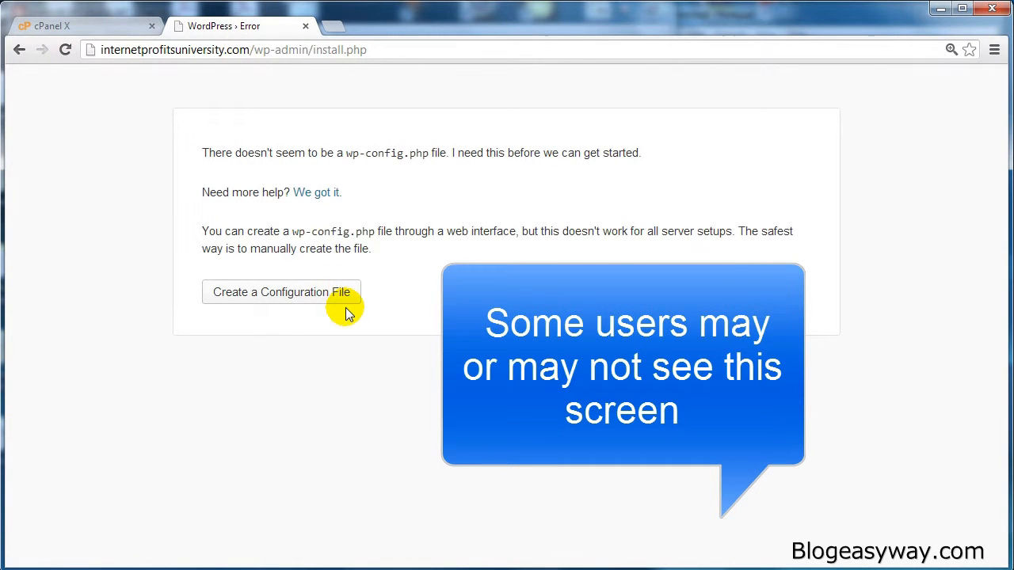
# - Choose to create a configuration file and start the WordPress setup
pyautogui.click(288, 292)
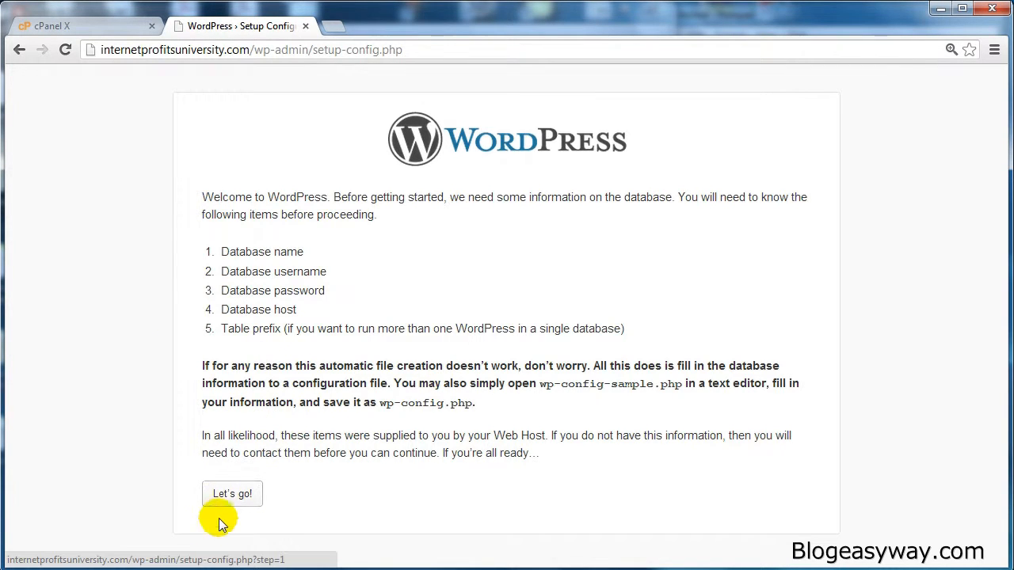
pyautogui.click(236, 495)
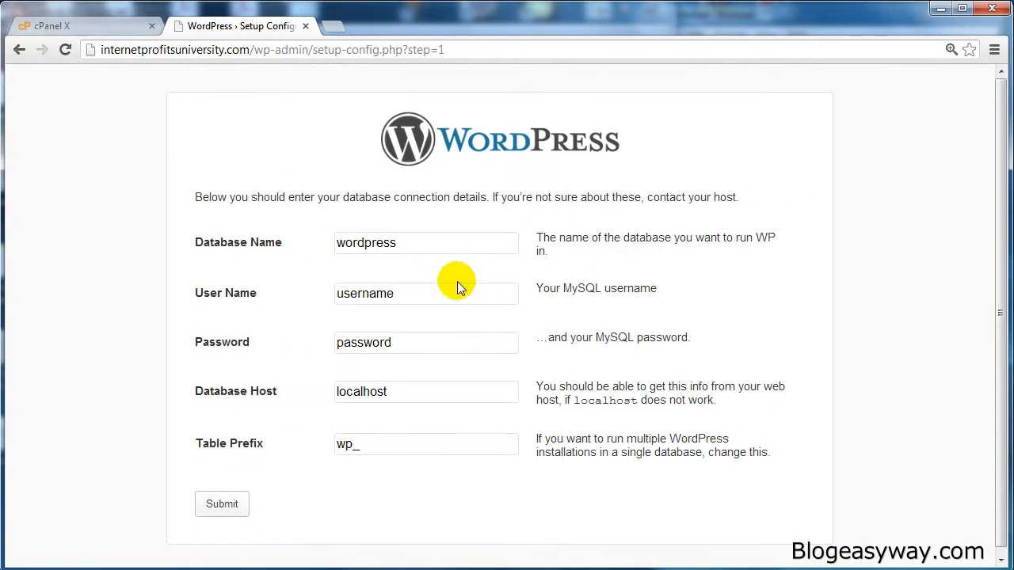
# - Copy profits_db from Notepad into the Database Name field
pyautogui.moveTo(321, 564)
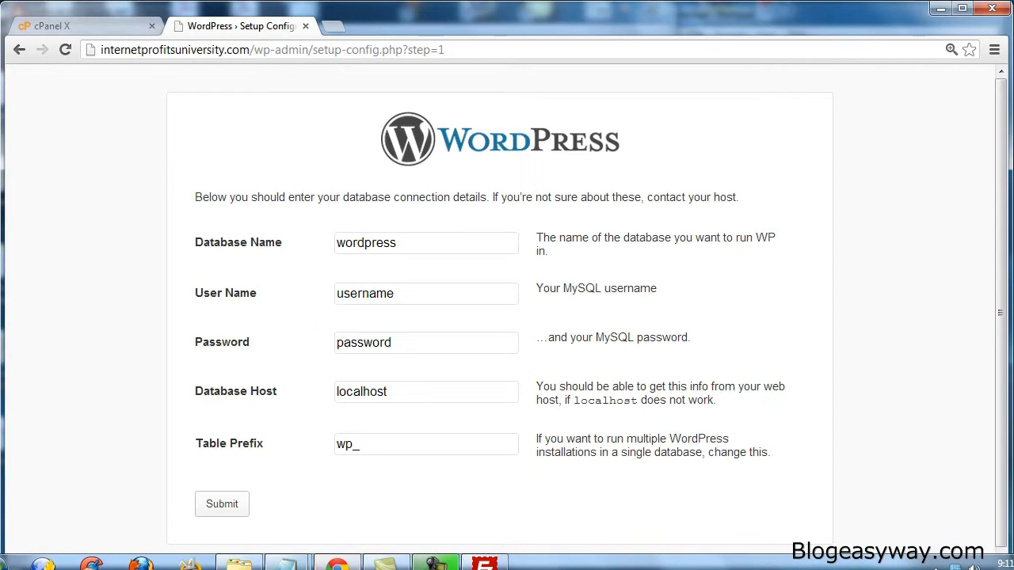
pyautogui.moveTo(289, 564)
pyautogui.click(385, 478)
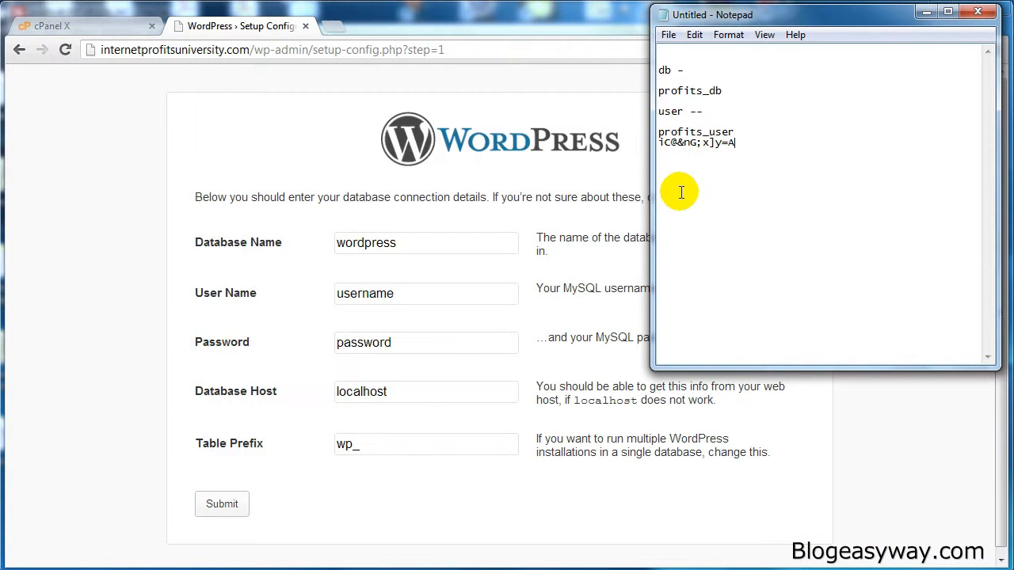
pyautogui.moveTo(723, 91); pyautogui.dragTo(658, 92)
pyautogui.hotkey('ctrl', 'c')
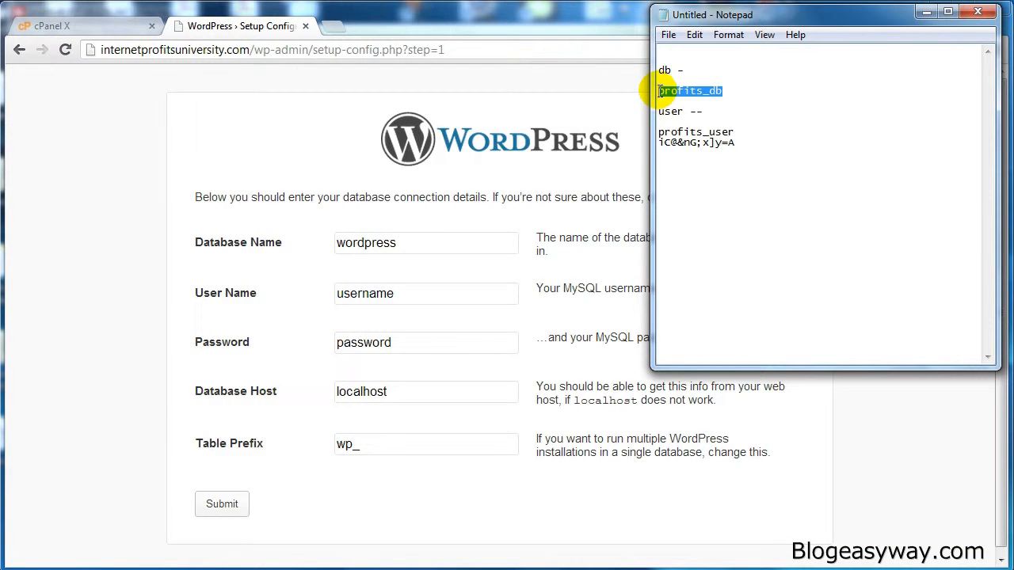
pyautogui.click(407, 242)
pyautogui.doubleClick(404, 243)
pyautogui.hotkey('ctrl', 'v')
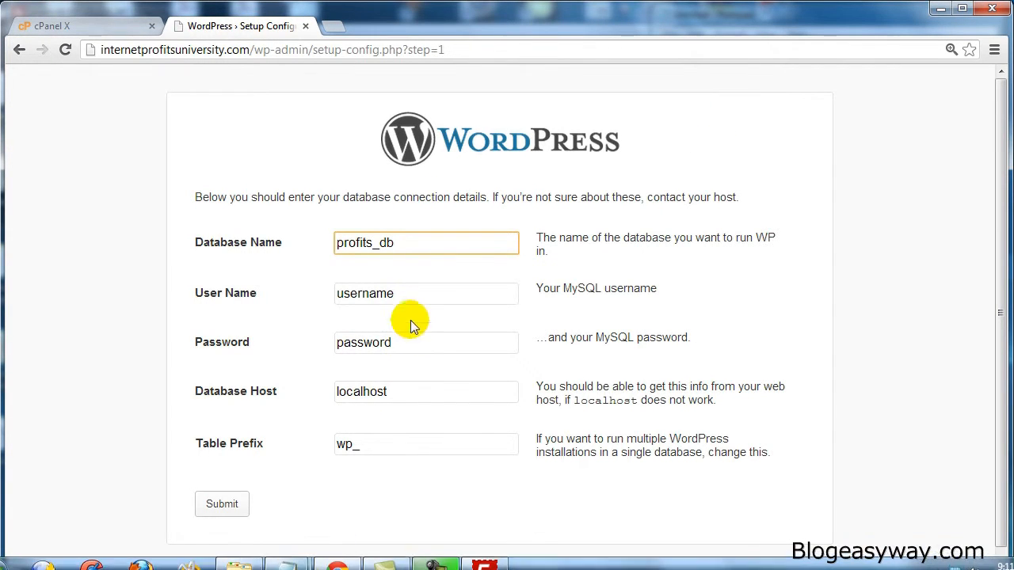
# - Set the User Name field to profits_user
pyautogui.doubleClick(412, 293)
pyautogui.hotkey('ctrl', 'v')
pyautogui.moveTo(381, 293); pyautogui.dragTo(398, 294)
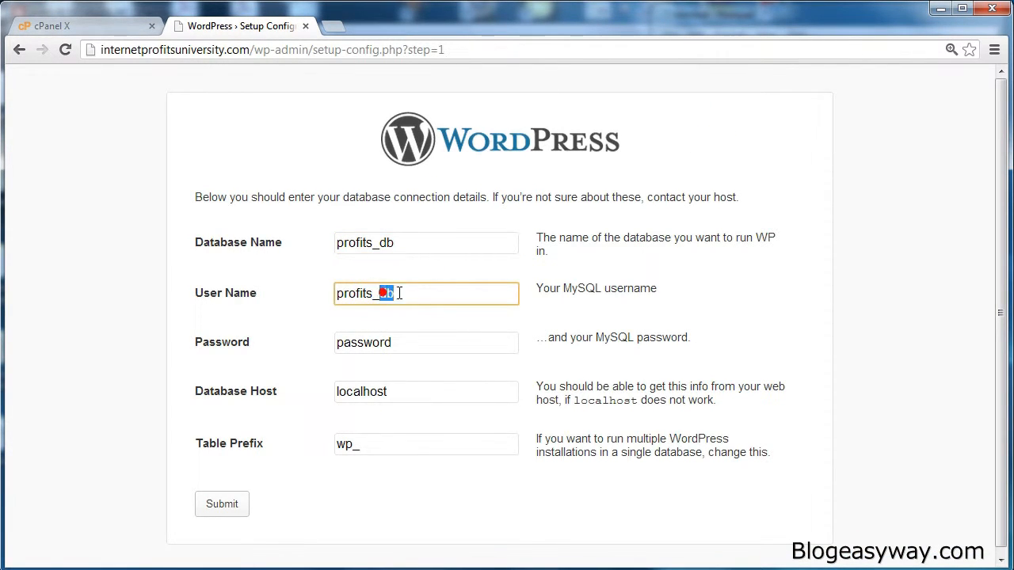
pyautogui.write('user')
pyautogui.press('Down')
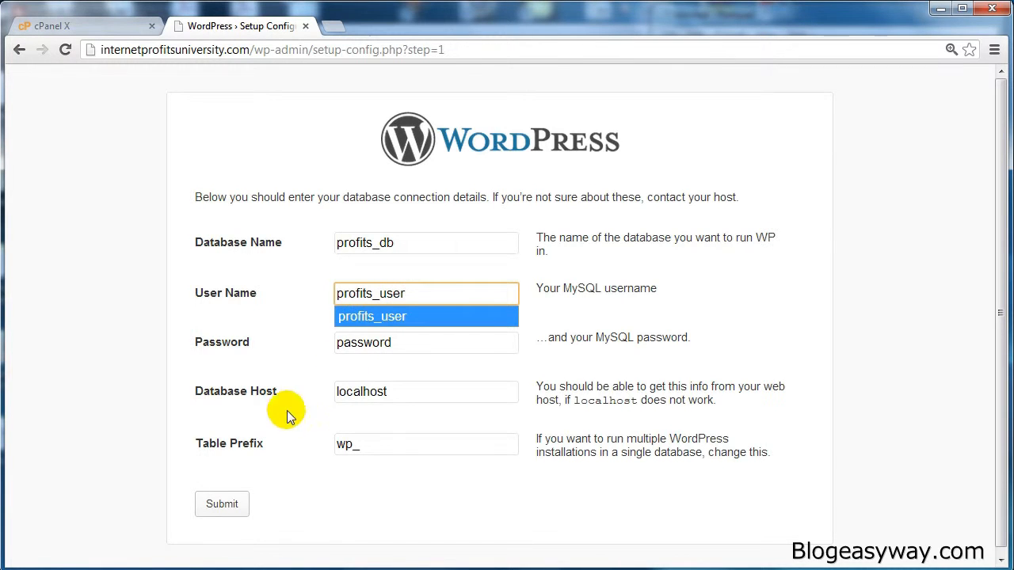
# - Copy the database password from Notepad and paste it into the Password field
pyautogui.click(384, 565)
pyautogui.click(369, 537)
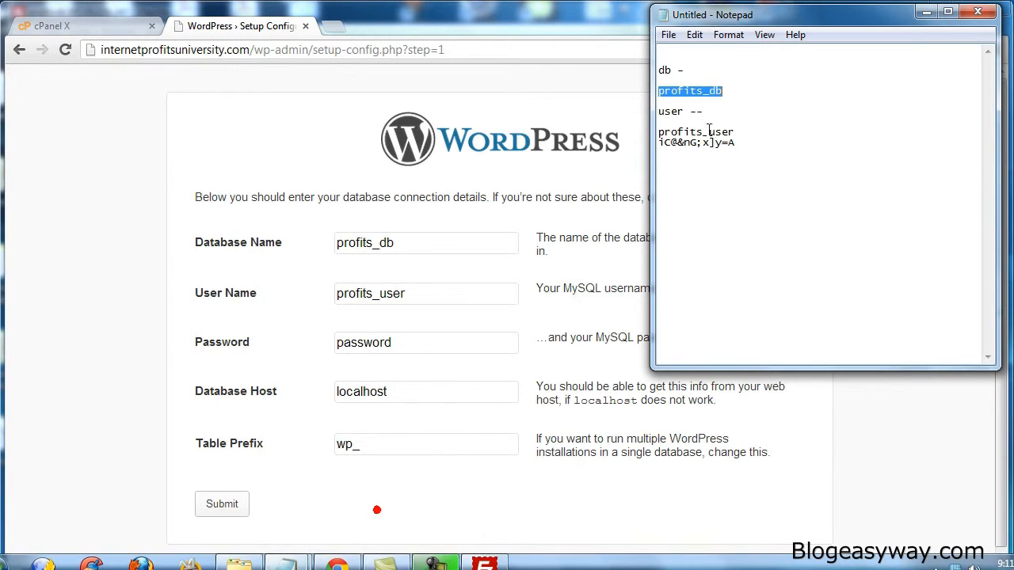
pyautogui.moveTo(740, 144); pyautogui.dragTo(649, 141)
pyautogui.hotkey('ctrl', 'c')
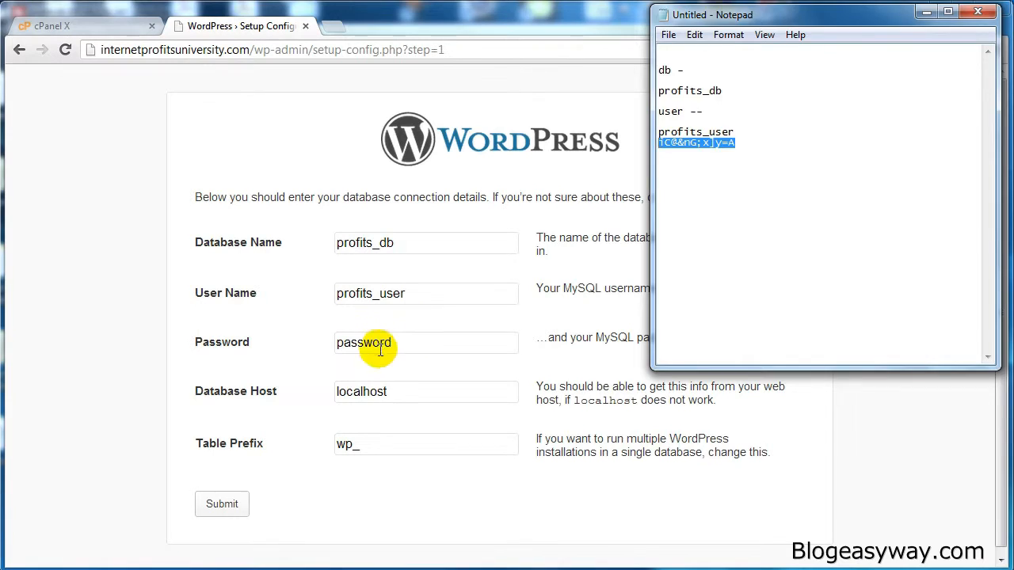
pyautogui.doubleClick(373, 342)
pyautogui.hotkey('ctrl', 'v')
# - Submit the database connection details with localhost as host and wp_ as table prefix
pyautogui.click(444, 388)
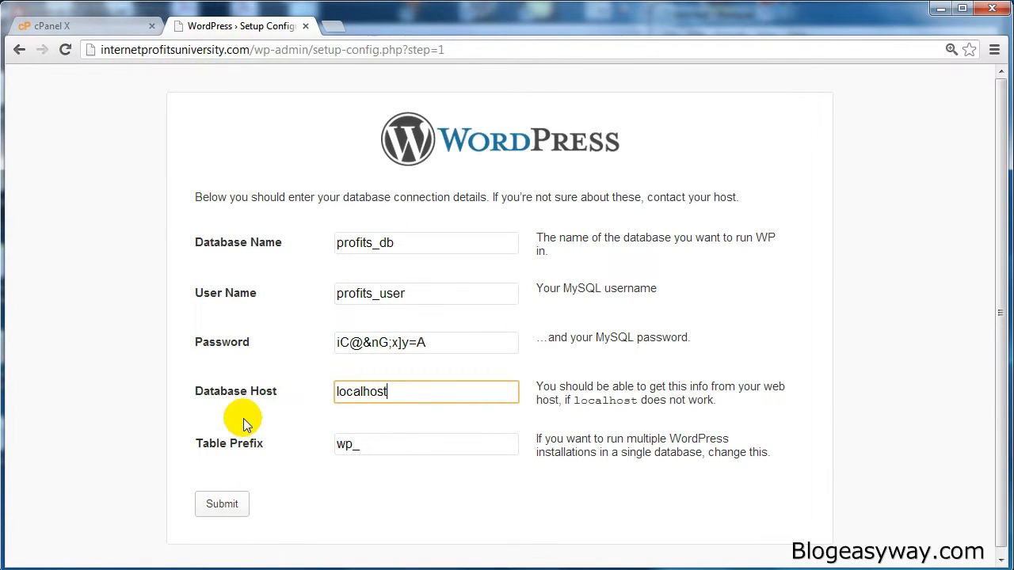
pyautogui.click(393, 447)
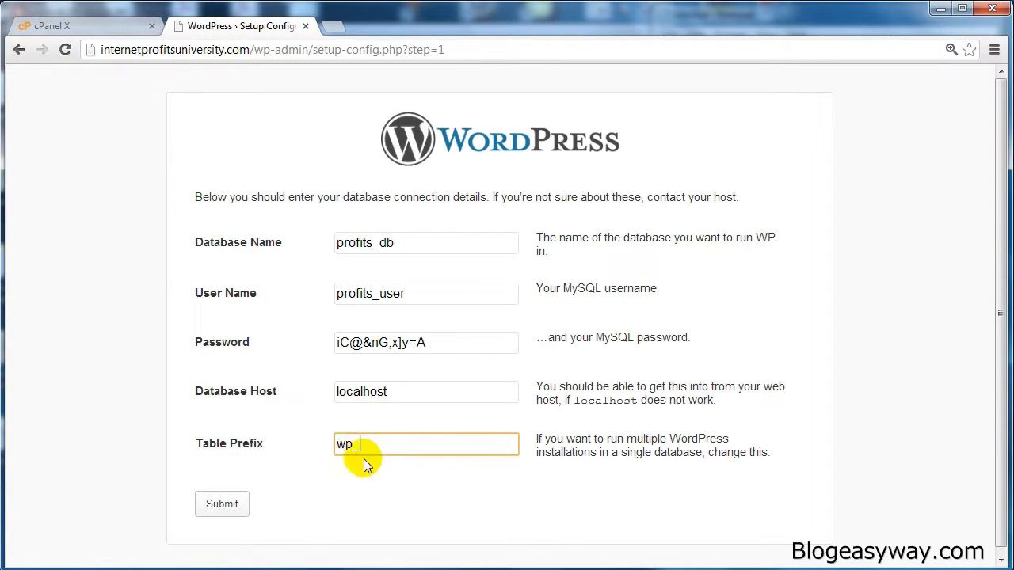
pyautogui.click(223, 507)
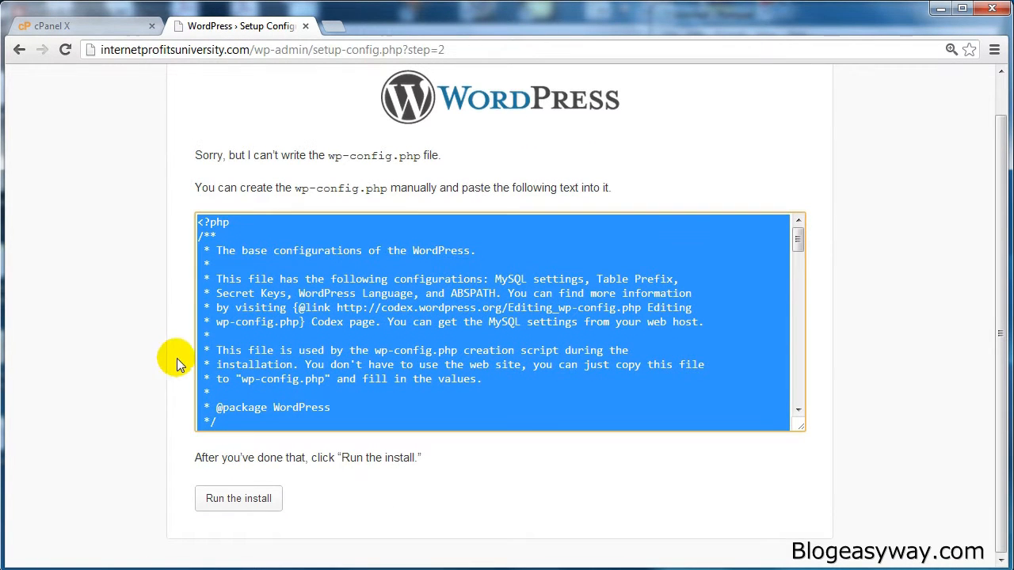
# - Select and copy the full wp-config.php text generated on the setup page
pyautogui.click(325, 290)
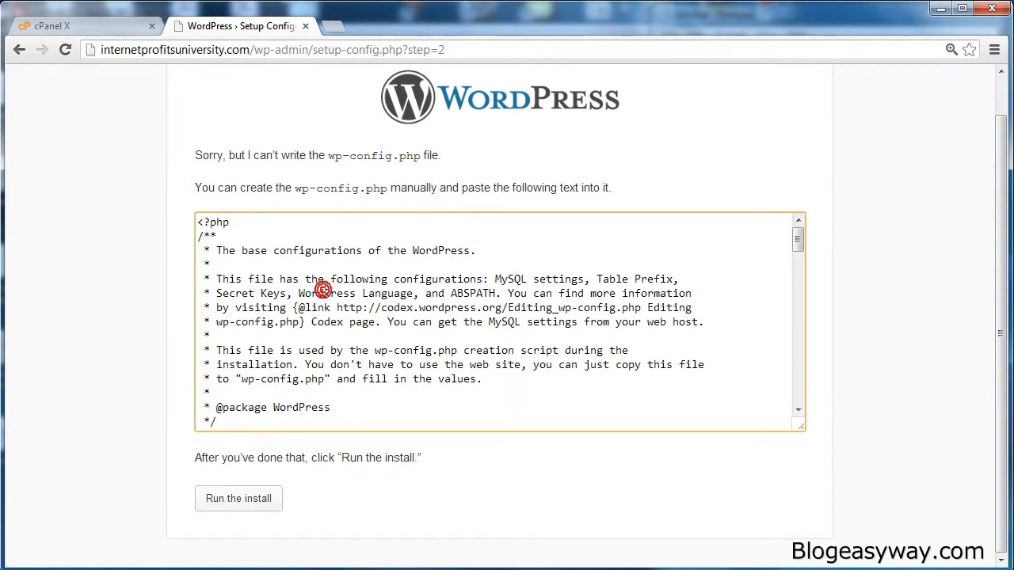
pyautogui.hotkey('ctrl', 'a')
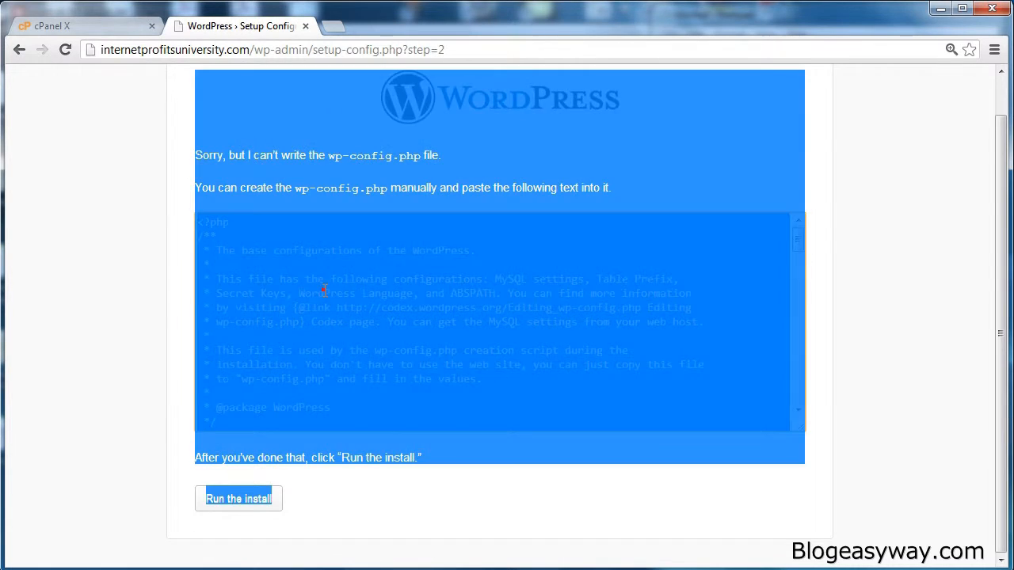
pyautogui.click(324, 289)
pyautogui.moveTo(198, 219); pyautogui.dragTo(475, 567)
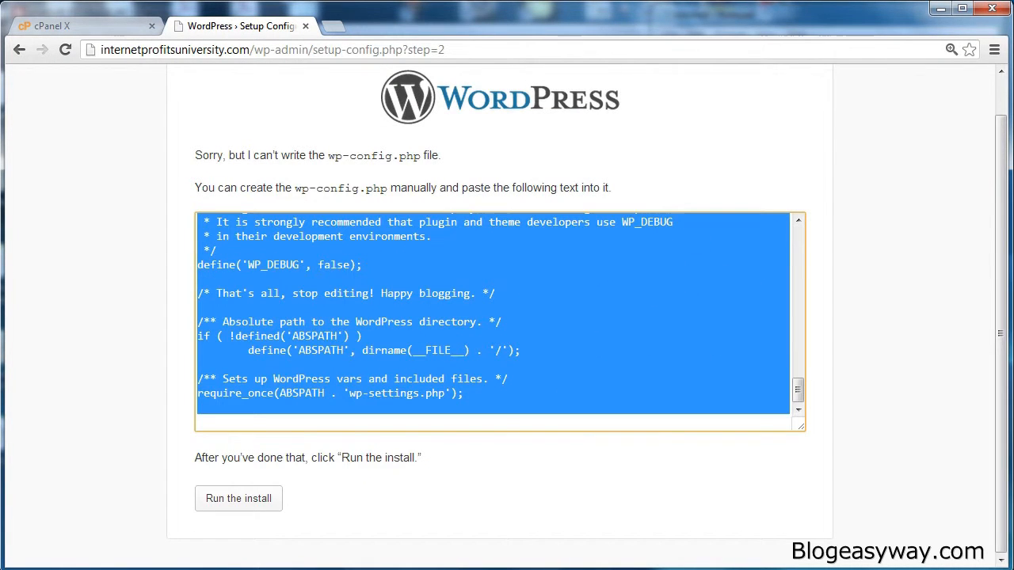
pyautogui.rightClick(461, 290)
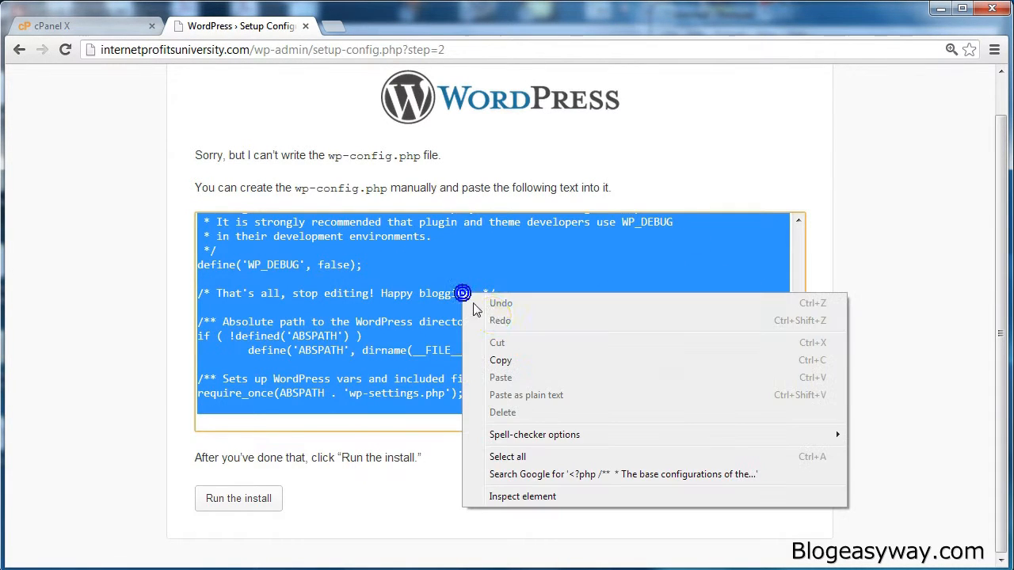
pyautogui.click(501, 357)
# - Rename wp-config.php in the local wordpress folder to wp-config-sample.php
pyautogui.click(179, 293)
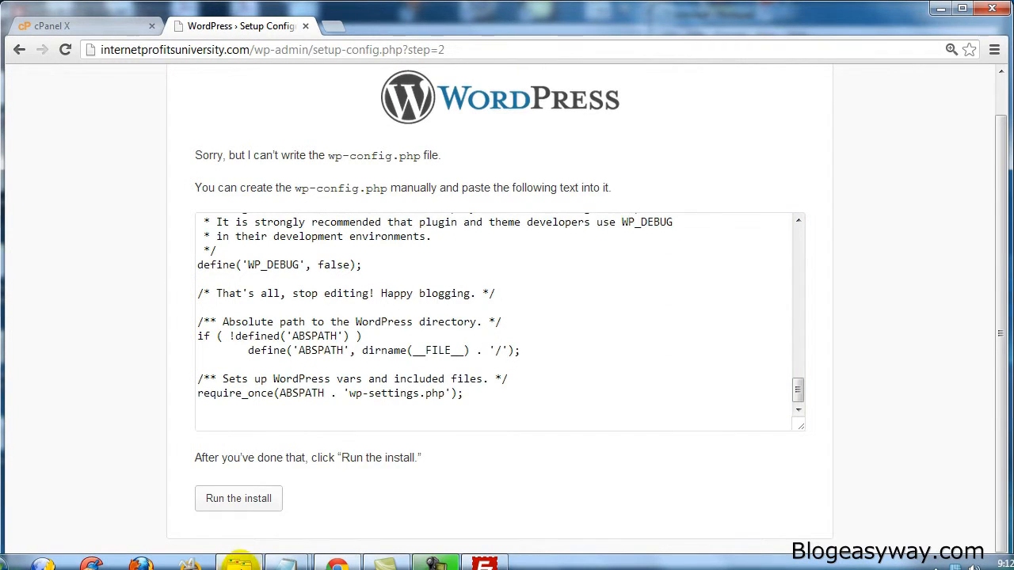
pyautogui.click(240, 564)
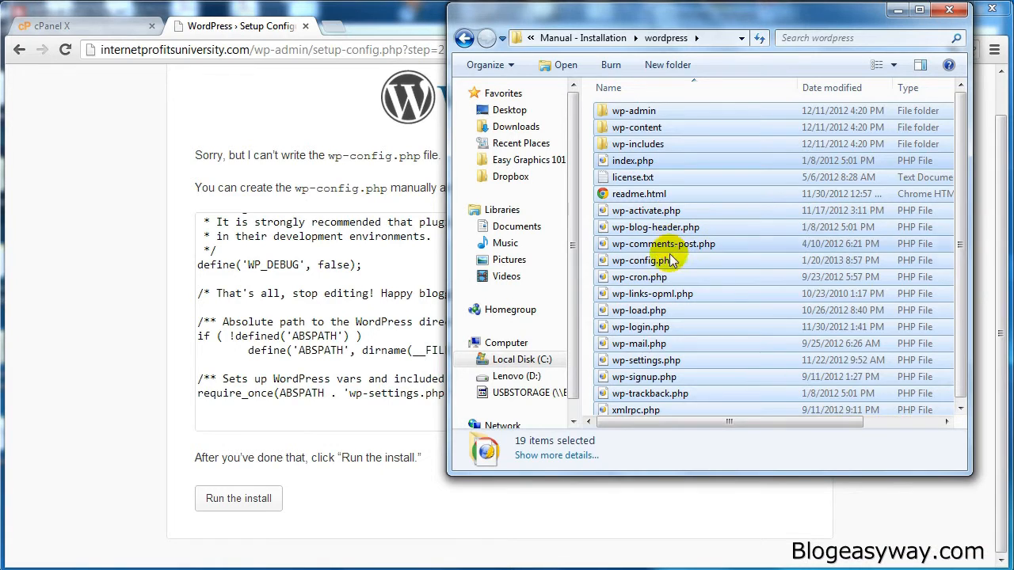
pyautogui.click(664, 261)
pyautogui.click(653, 261)
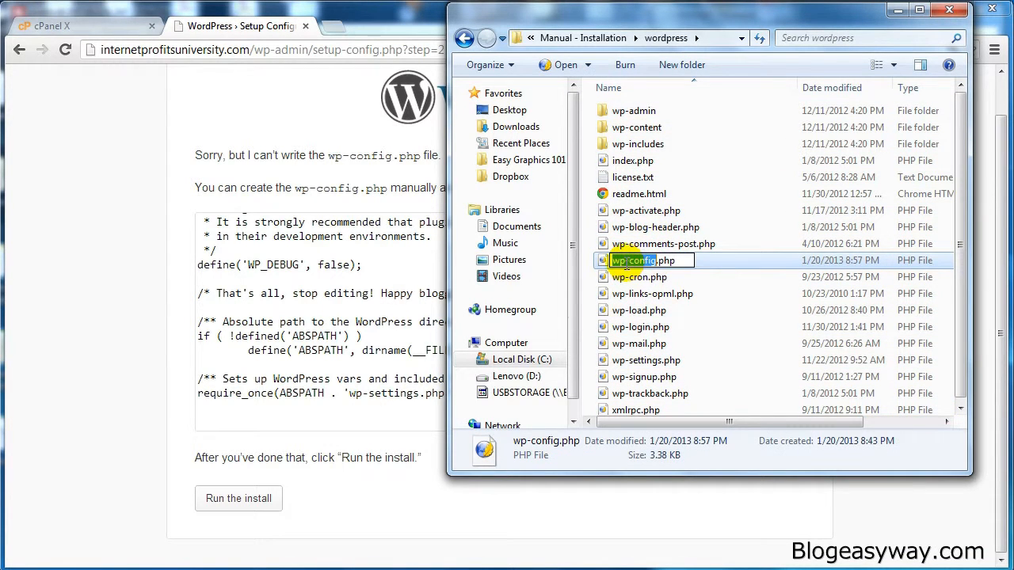
pyautogui.click(660, 262)
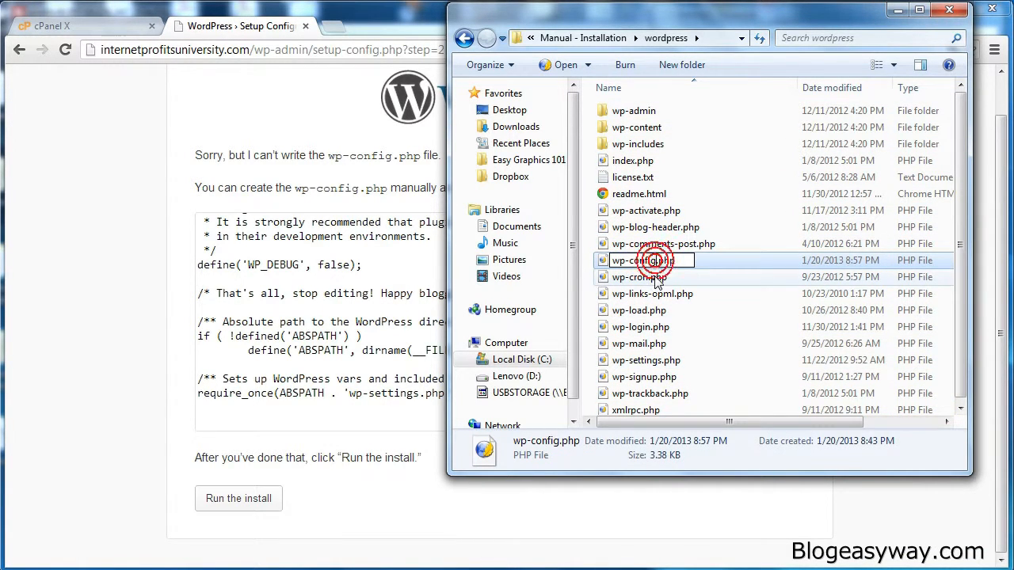
pyautogui.write('-sample')
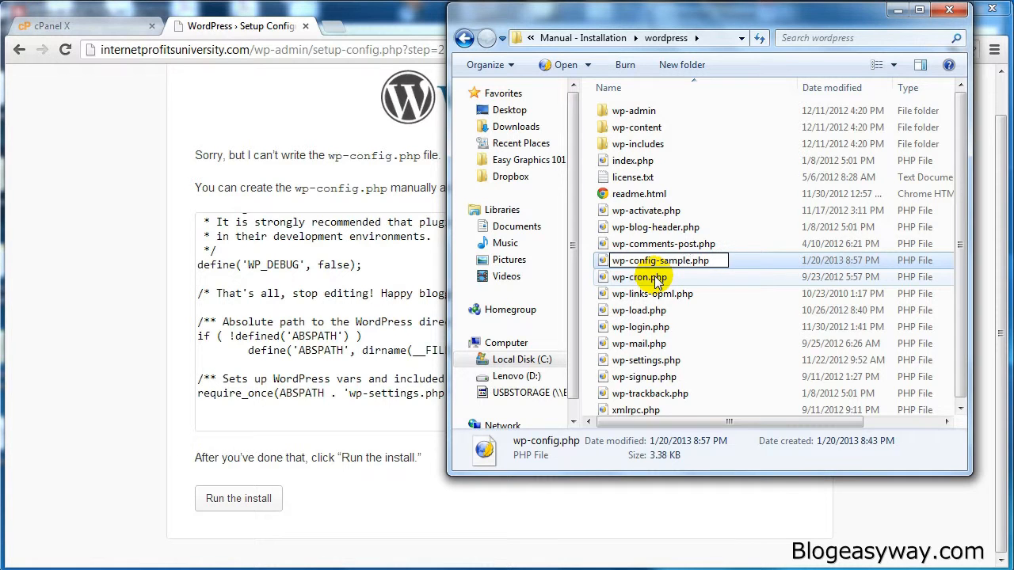
pyautogui.press('Return')
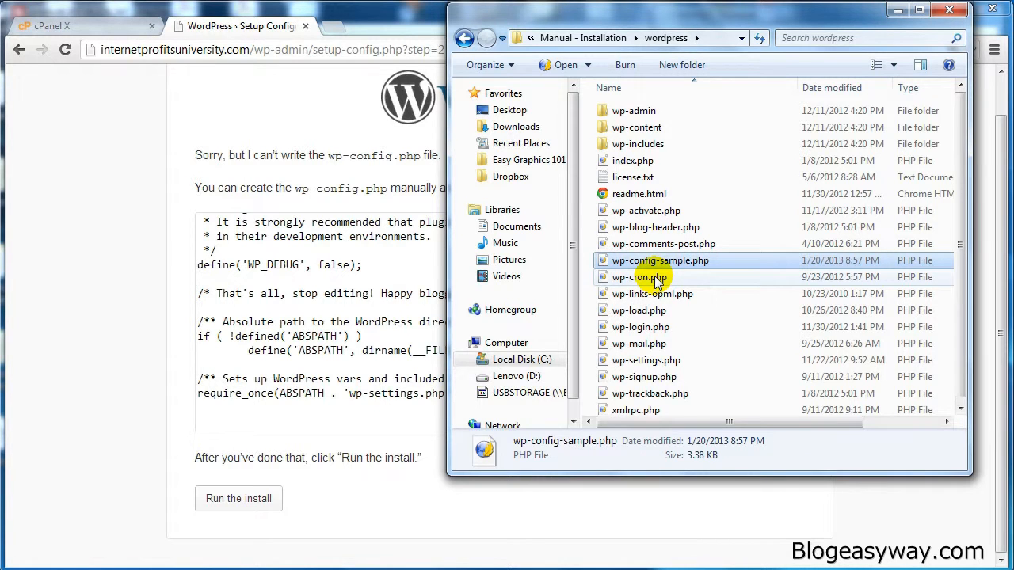
# - Rename wp-config-sample.php back to wp-config.php
pyautogui.rightClick(648, 267)
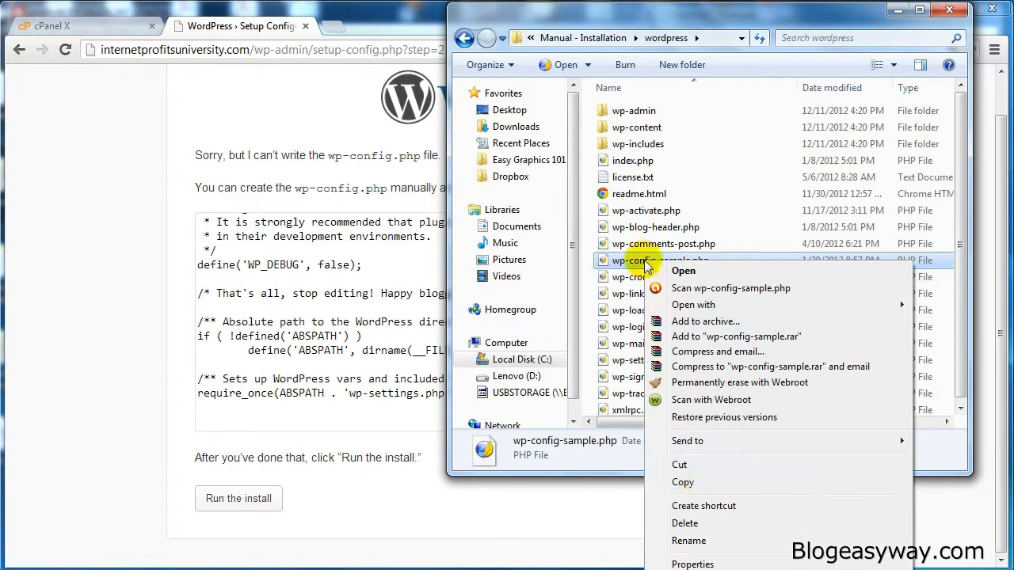
pyautogui.click(687, 540)
pyautogui.click(691, 260)
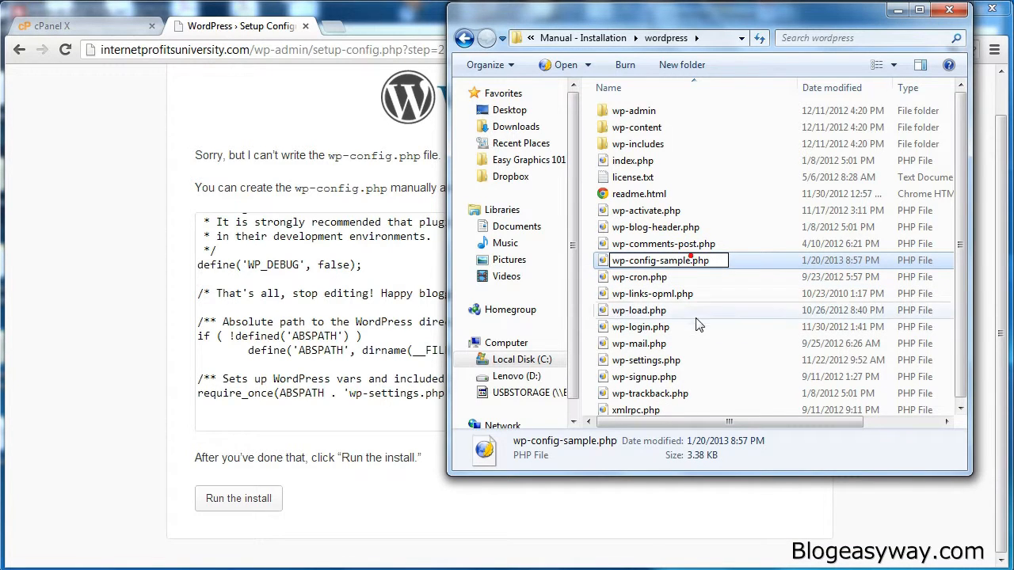
pyautogui.press('BackSpace')
pyautogui.press('BackSpace')
pyautogui.press('BackSpace')
pyautogui.press('BackSpace')
pyautogui.press('BackSpace')
pyautogui.press('BackSpace')
pyautogui.press('BackSpace')
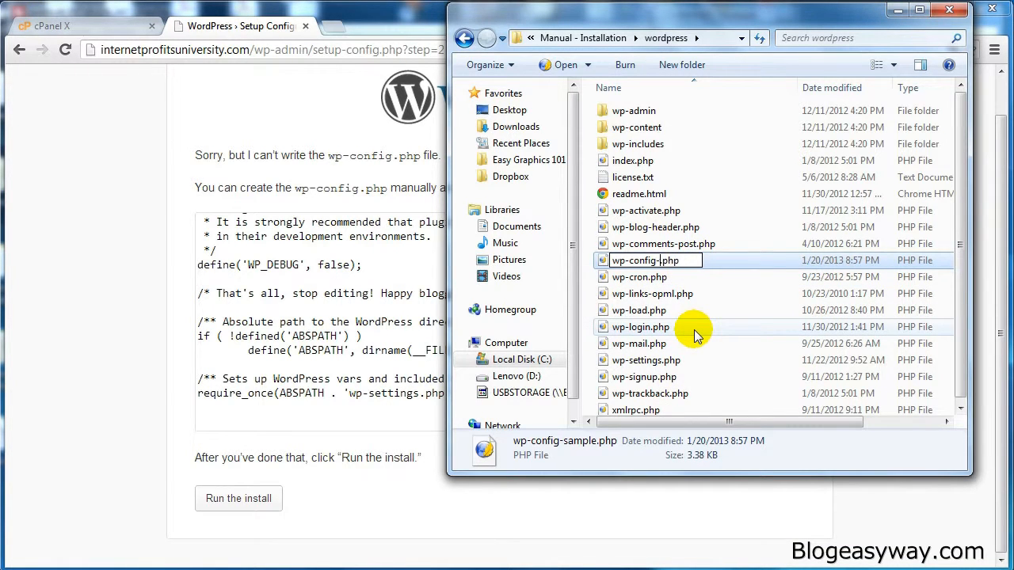
pyautogui.press('Return')
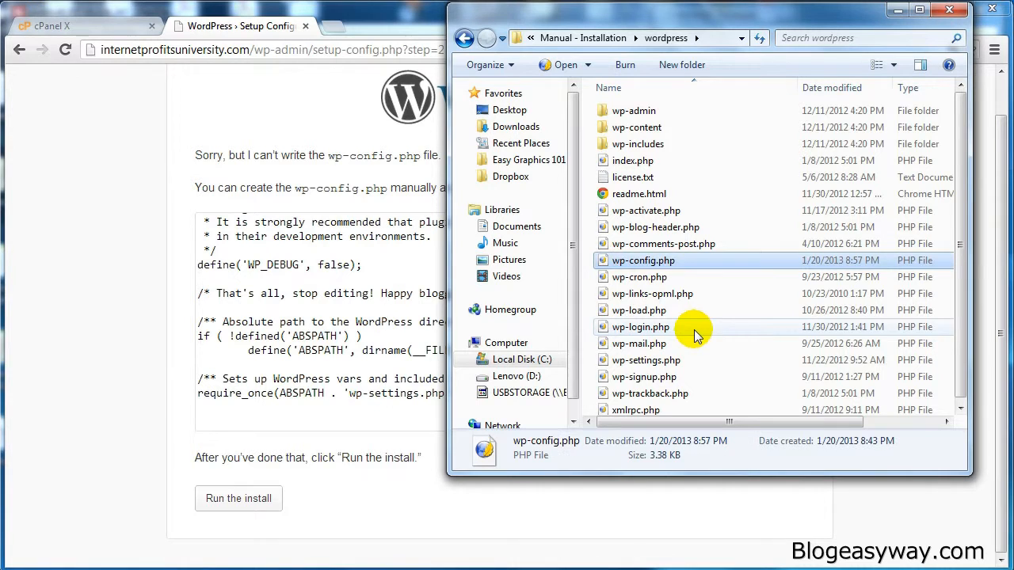
# - Open the local wp-config.php file with Notepad
pyautogui.rightClick(606, 264)
pyautogui.moveTo(646, 310)
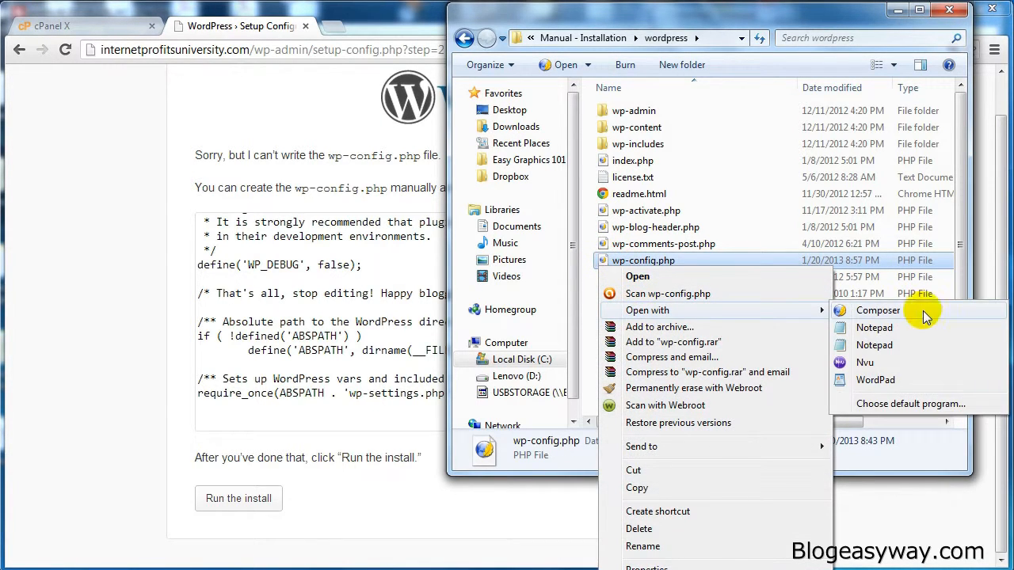
pyautogui.click(891, 331)
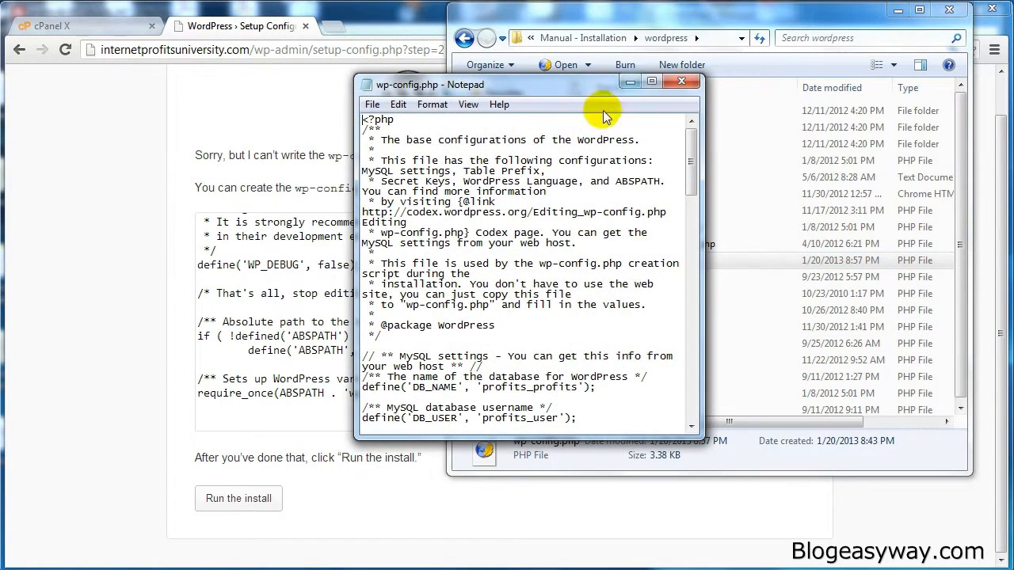
# - Replace the whole contents of wp-config.php with the copied configuration text
pyautogui.moveTo(537, 91); pyautogui.dragTo(650, 94)
pyautogui.click(515, 104)
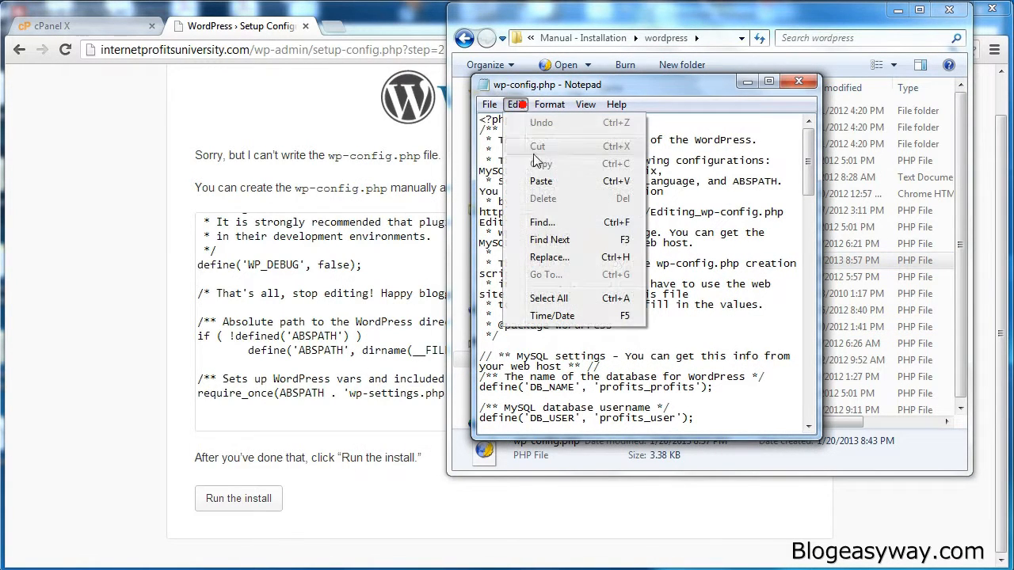
pyautogui.click(549, 298)
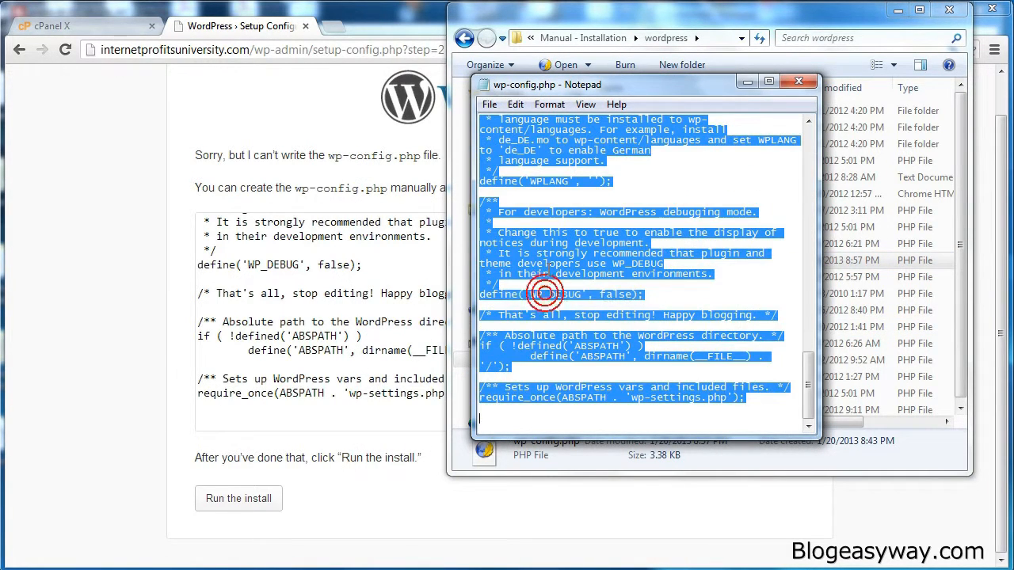
pyautogui.press('Delete')
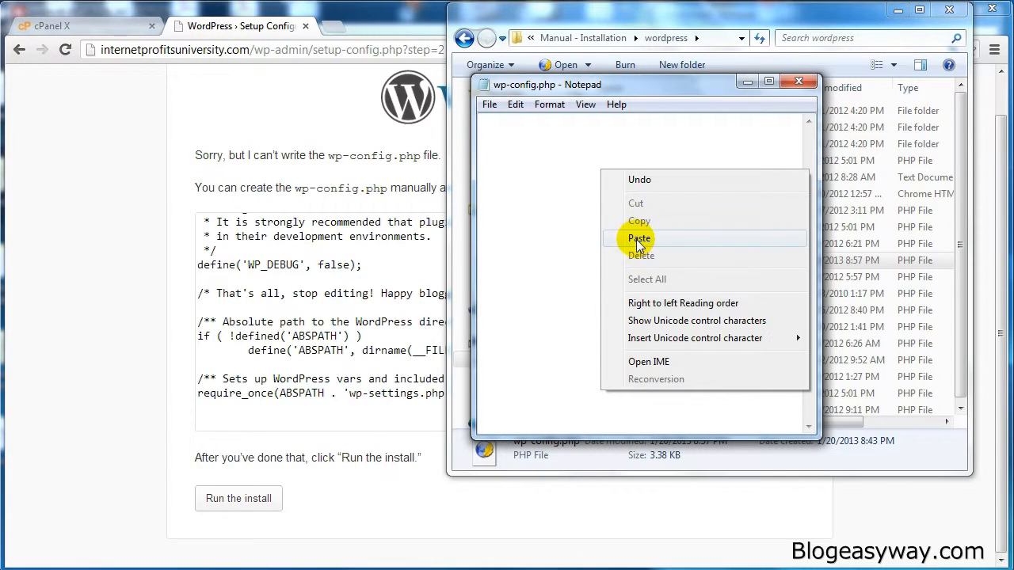
pyautogui.click(639, 238)
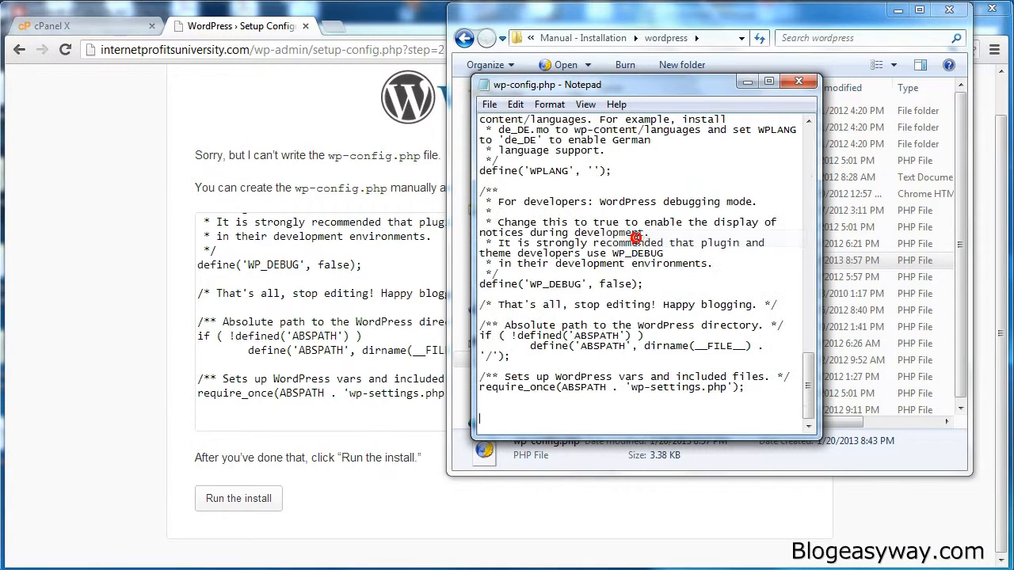
# - Save the edited wp-config.php and upload it into public_html on the server with FileZilla
pyautogui.click(806, 83)
pyautogui.click(481, 316)
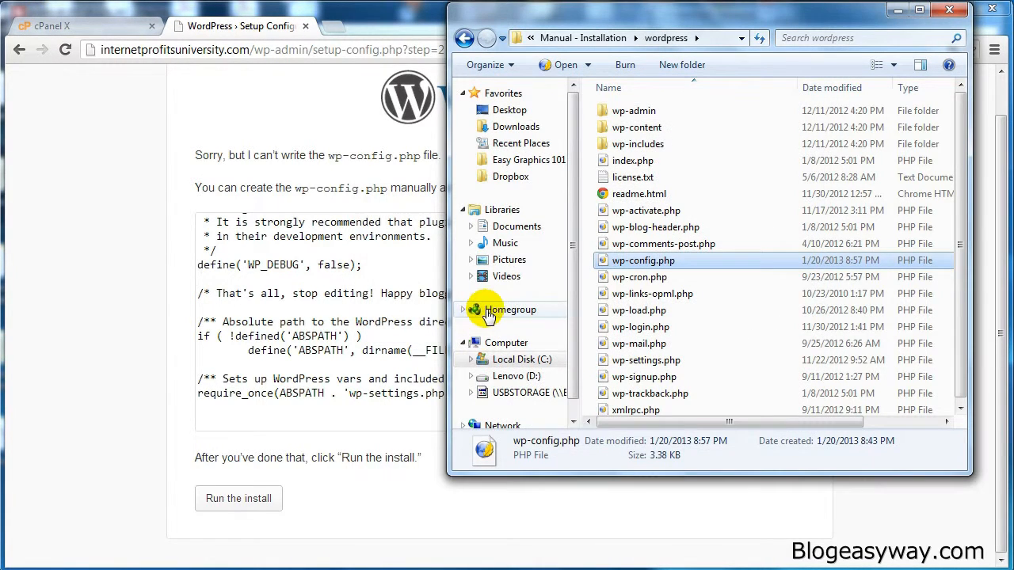
pyautogui.moveTo(663, 268); pyautogui.dragTo(393, 354)
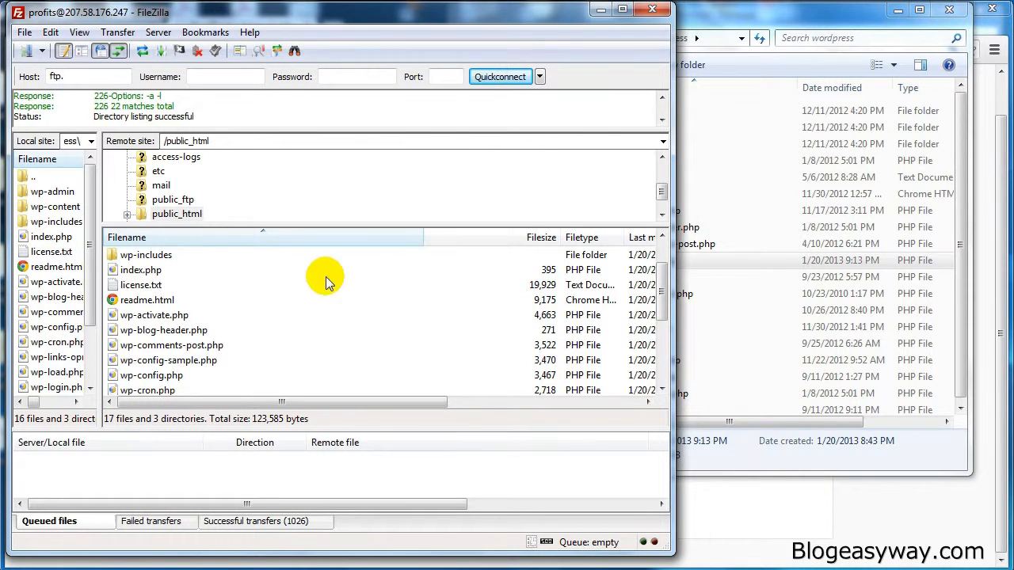
pyautogui.click(600, 11)
pyautogui.click(151, 358)
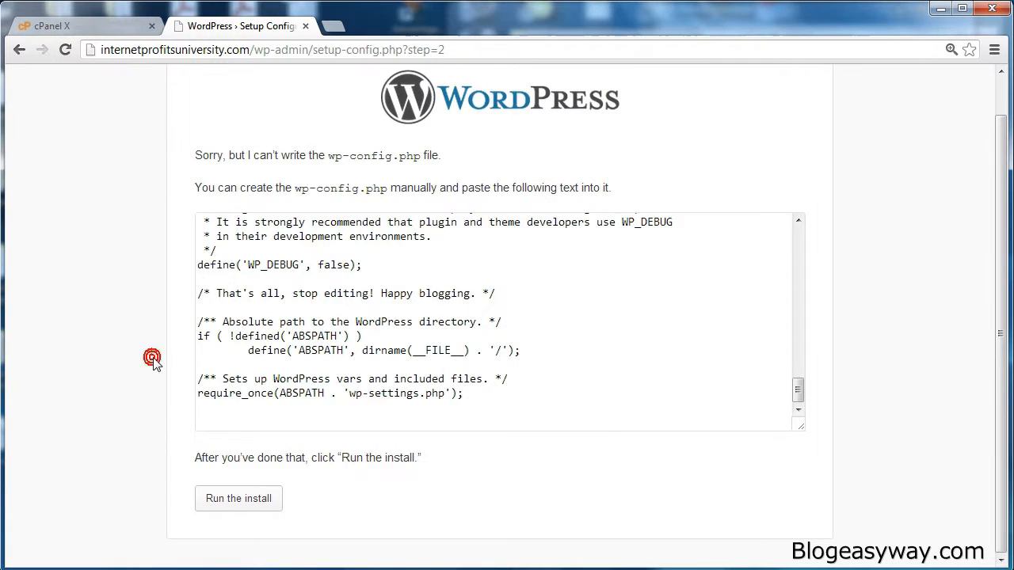
# - Run the install and set the Site Title to Internet Video Tutorials
pyautogui.click(265, 501)
pyautogui.scroll(-1, 135, 226)
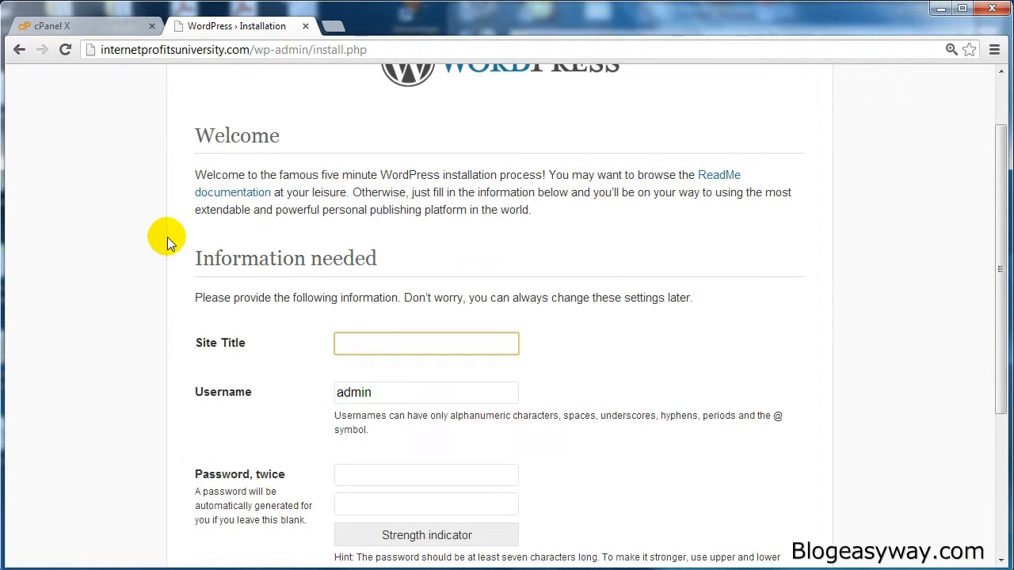
pyautogui.scroll(-1, 345, 210)
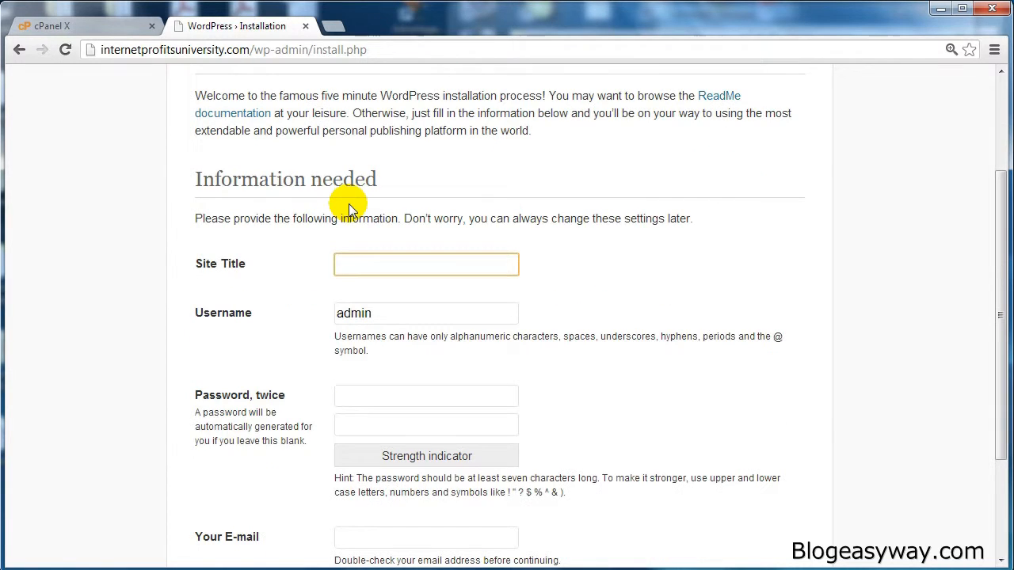
pyautogui.scroll(2, 298, 242)
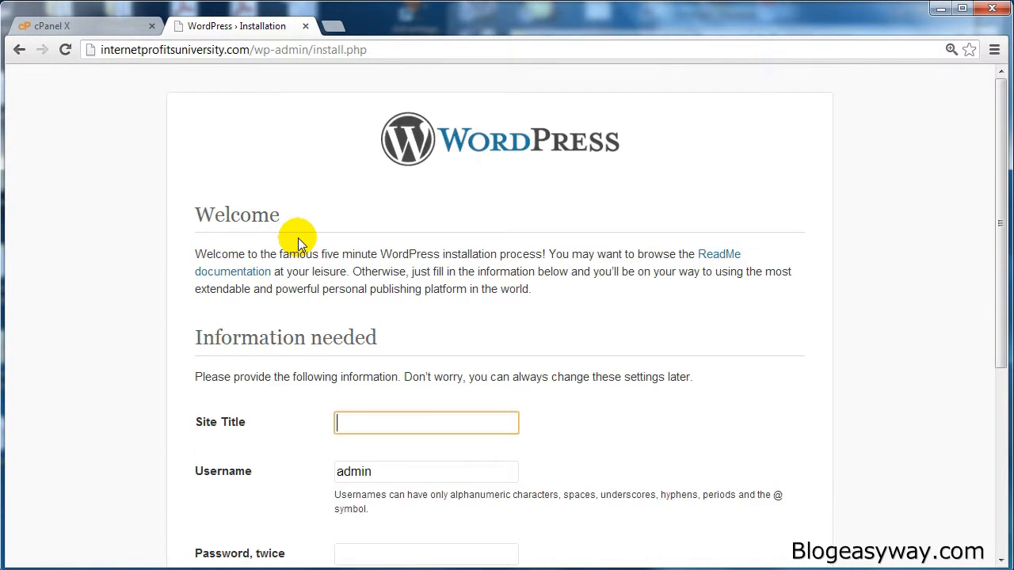
pyautogui.scroll(-2, 301, 240)
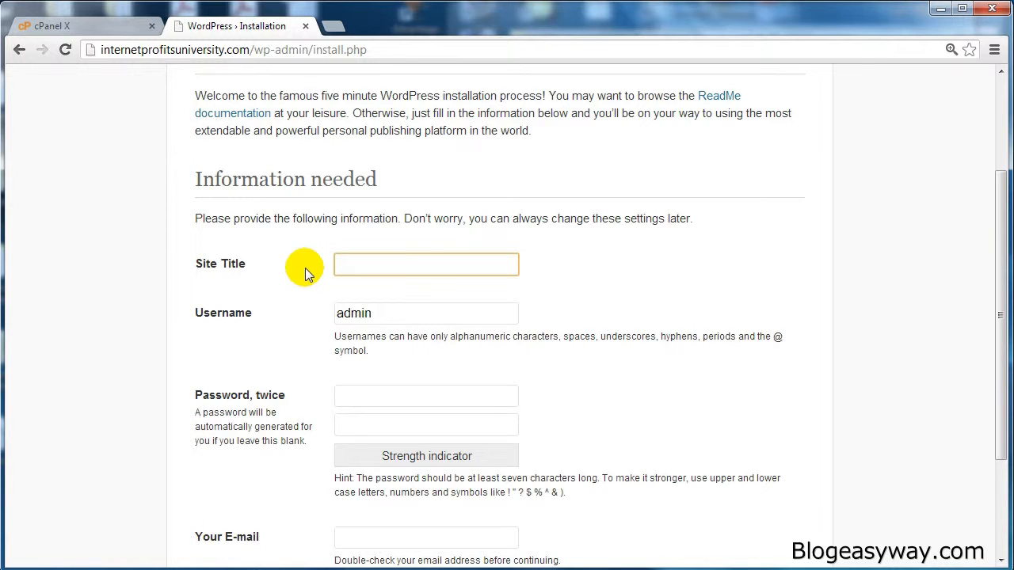
pyautogui.write('I')
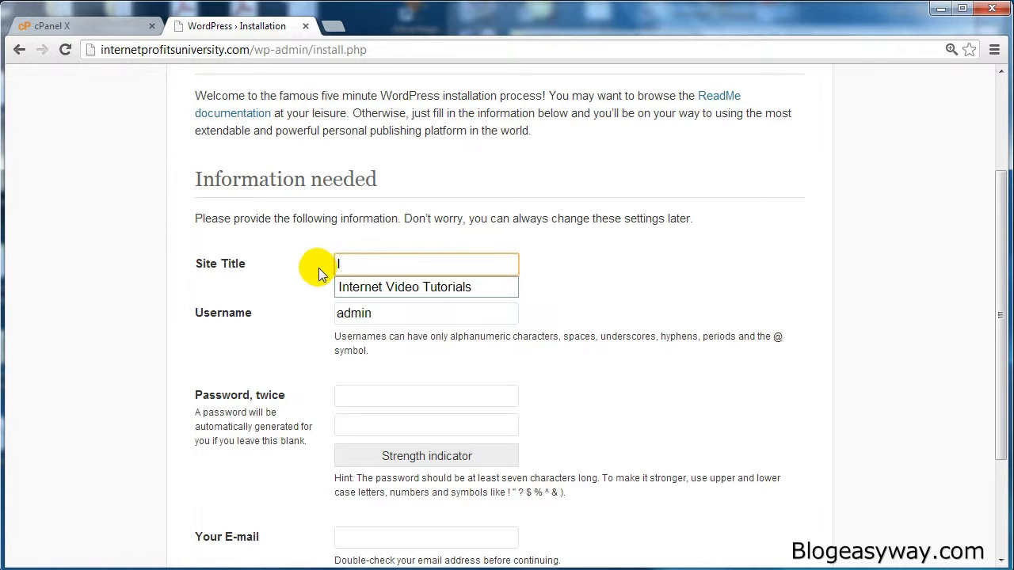
pyautogui.click(366, 287)
pyautogui.click(378, 315)
# - Set the admin Username to profits
pyautogui.scroll(-1, 384, 317)
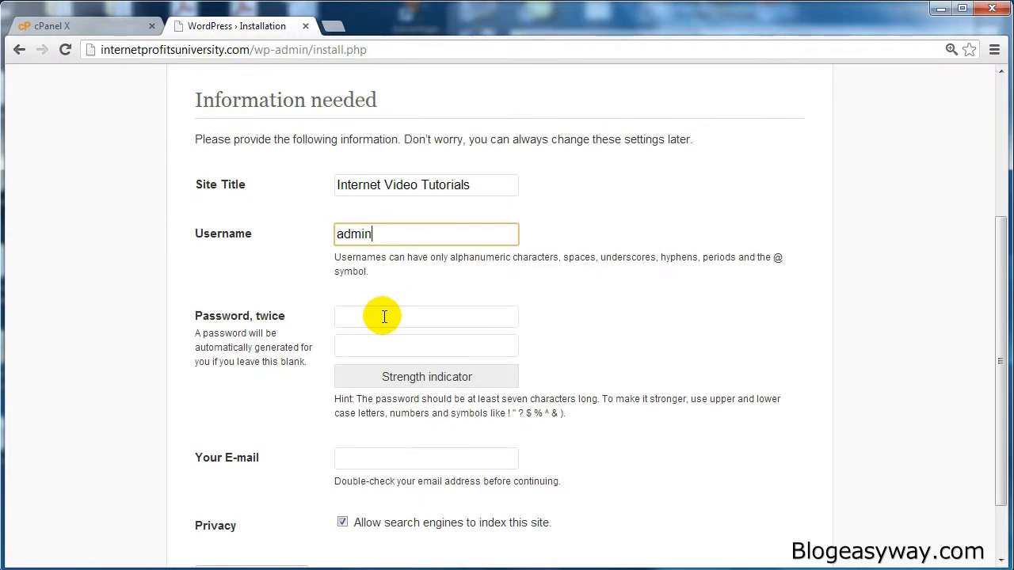
pyautogui.hotkey('ctrl', 'a')
pyautogui.write('profits')
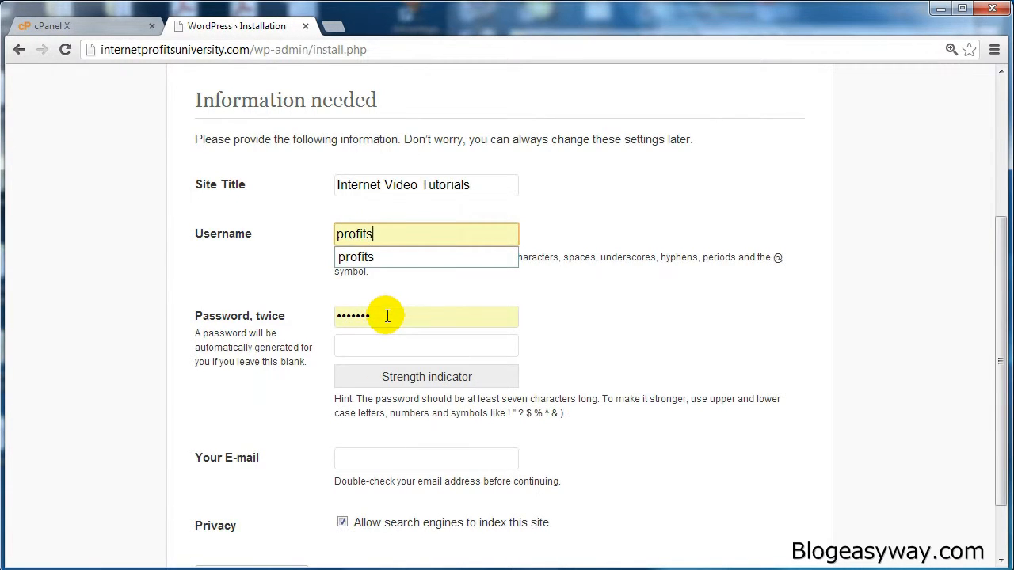
# - Enter the admin account password and install WordPress
pyautogui.click(386, 316)
pyautogui.scroll(-1, 305, 334)
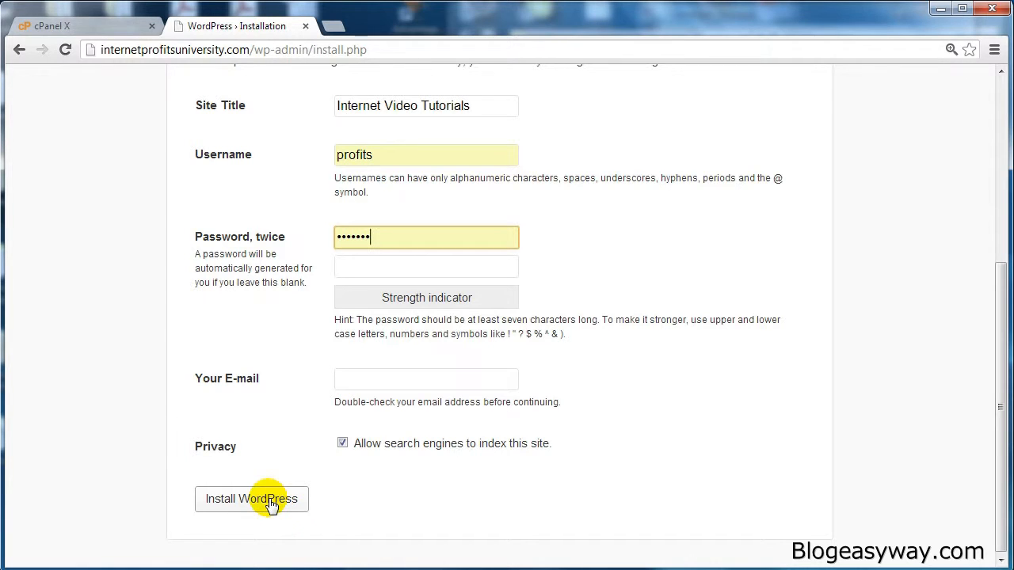
pyautogui.hotkey('ctrl', 'a')
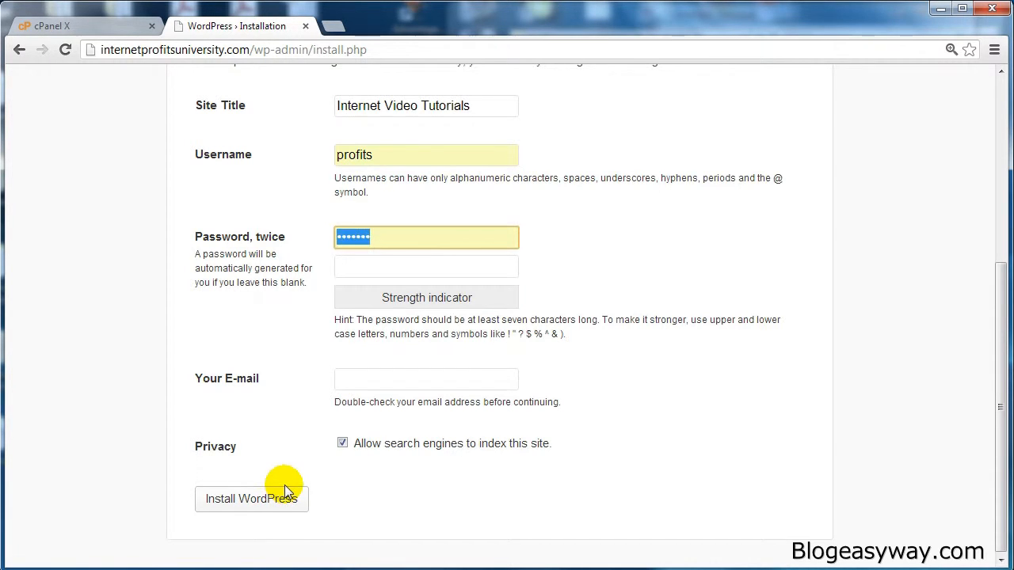
pyautogui.write('p')
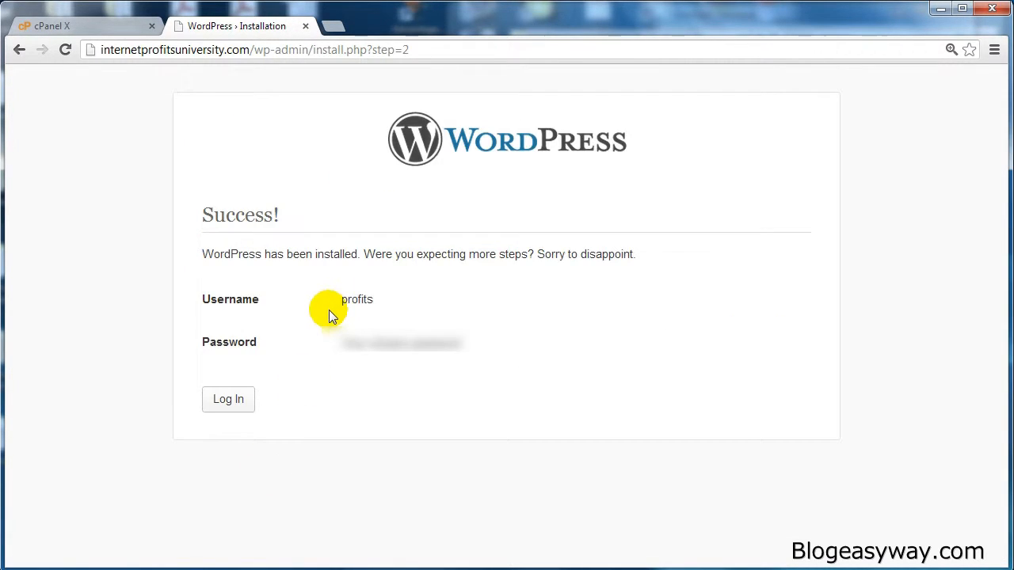
# - Log in to WordPress as profits with the account password
pyautogui.click(234, 400)
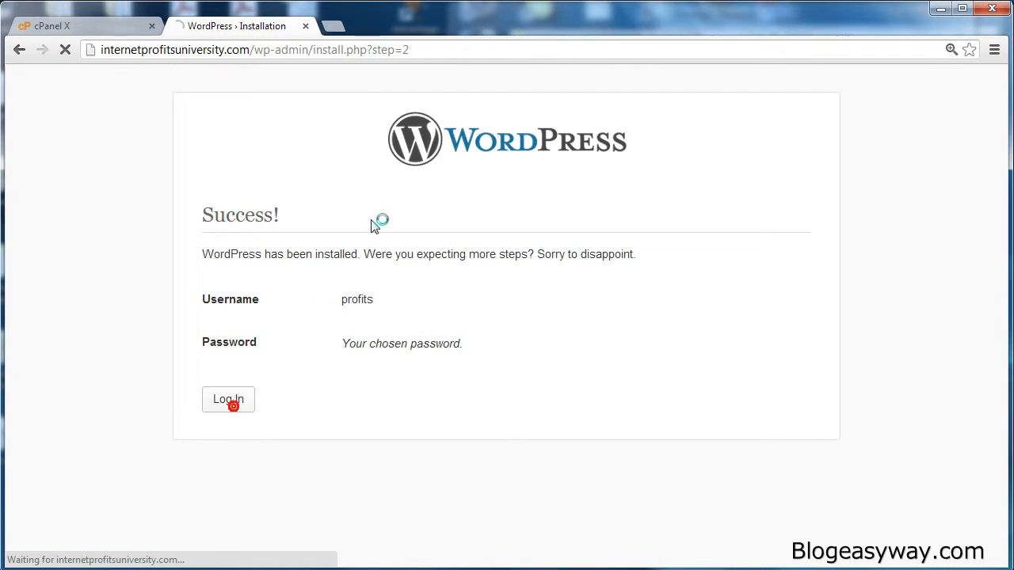
pyautogui.doubleClick(580, 363)
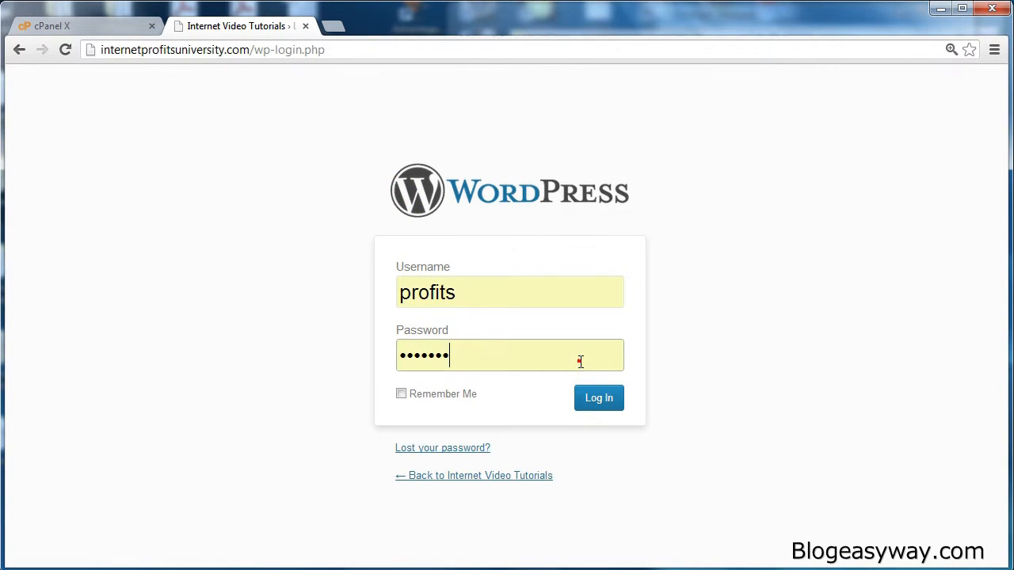
pyautogui.write('•••••••')
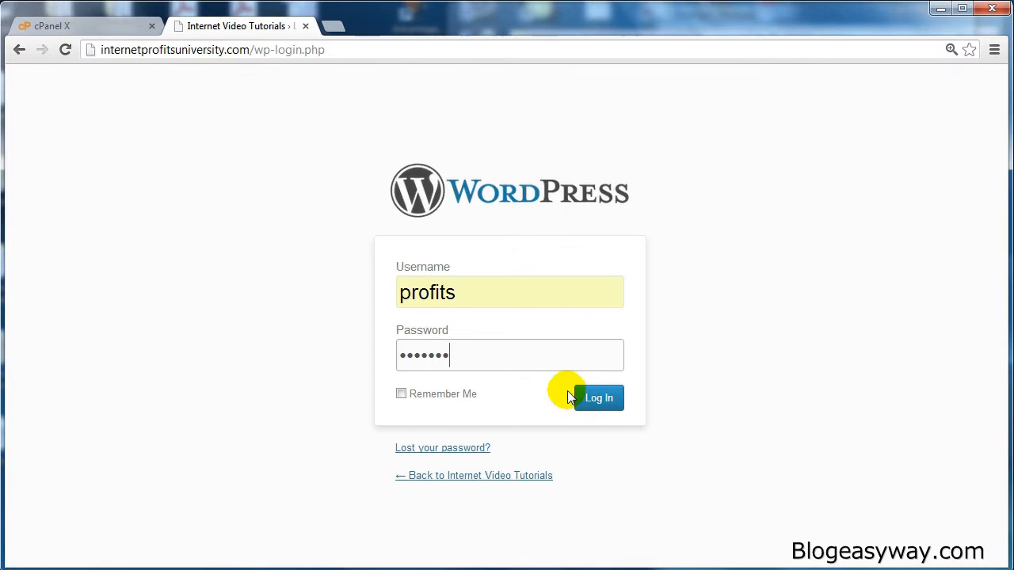
pyautogui.click(463, 395)
pyautogui.click(608, 399)
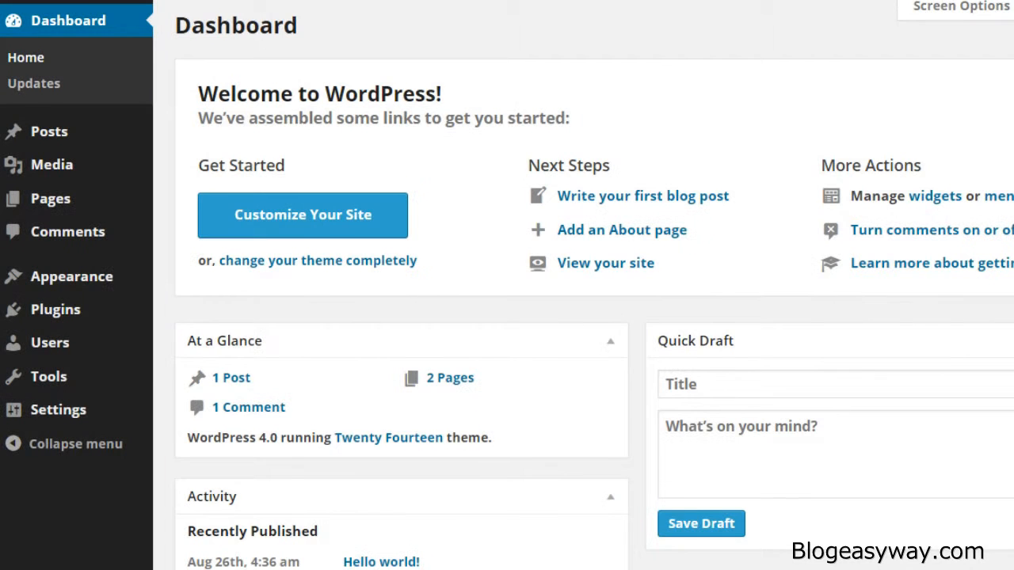